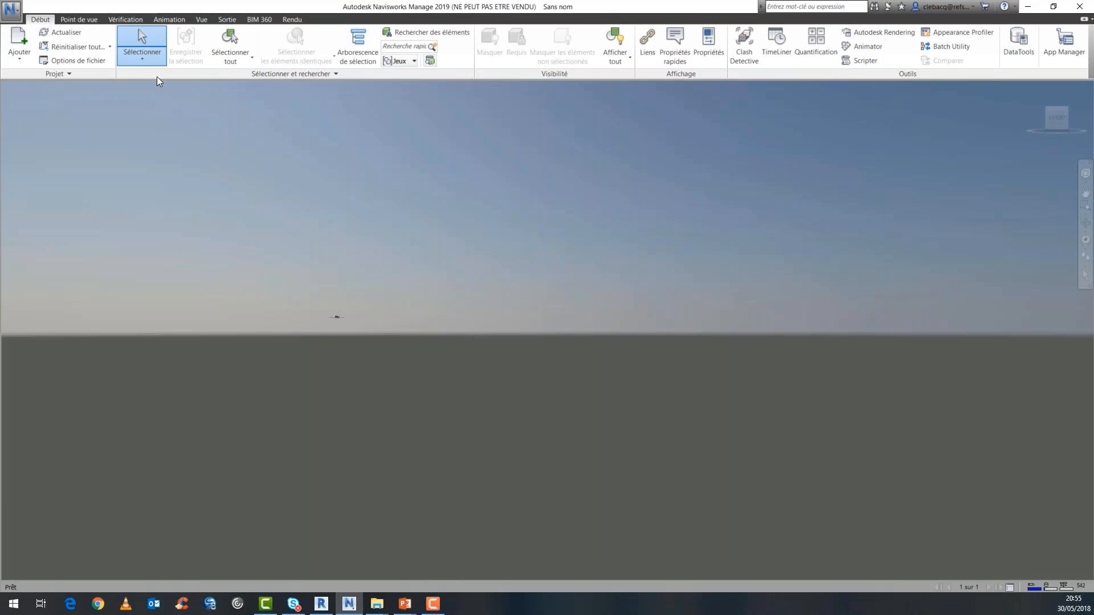
# Display the selection tree (Arborescence de sélection) window in the workspace.
pyautogui.click(200, 20)
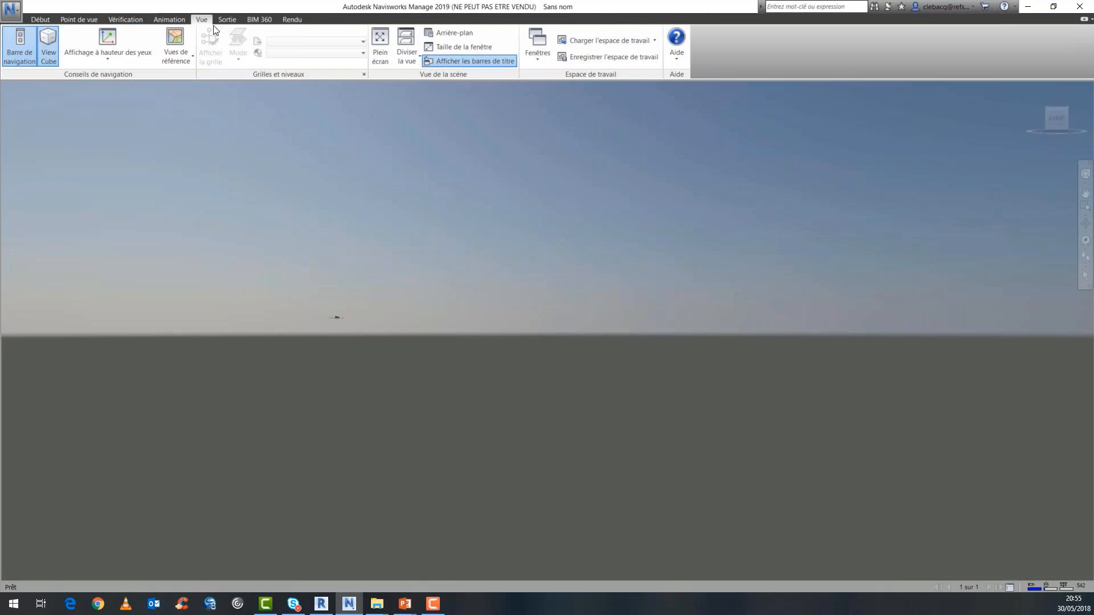
pyautogui.click(548, 55)
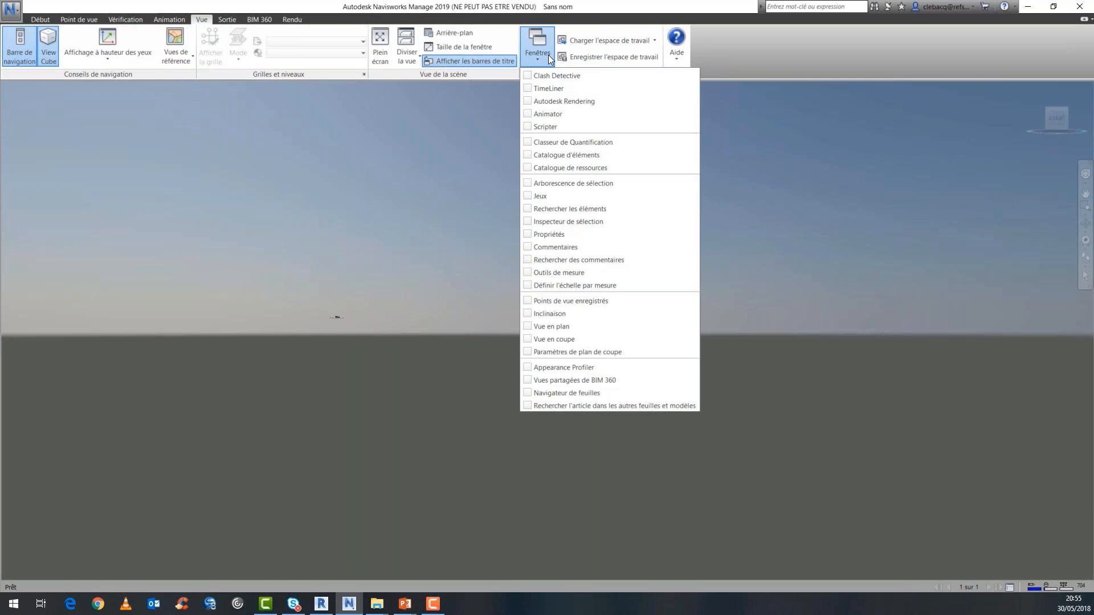
pyautogui.click(530, 183)
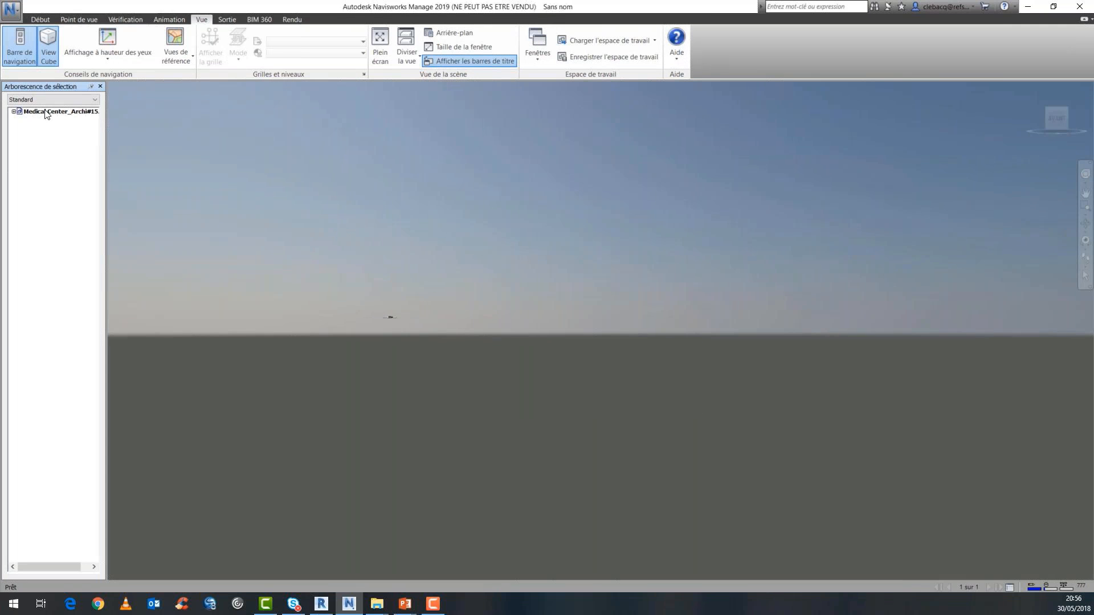
# Append the furniture model Mediacl Center_Fourniture#1 from the Webinaire Navis > Fourniture NWC folder on the desktop.
pyautogui.click(36, 21)
pyautogui.click(19, 41)
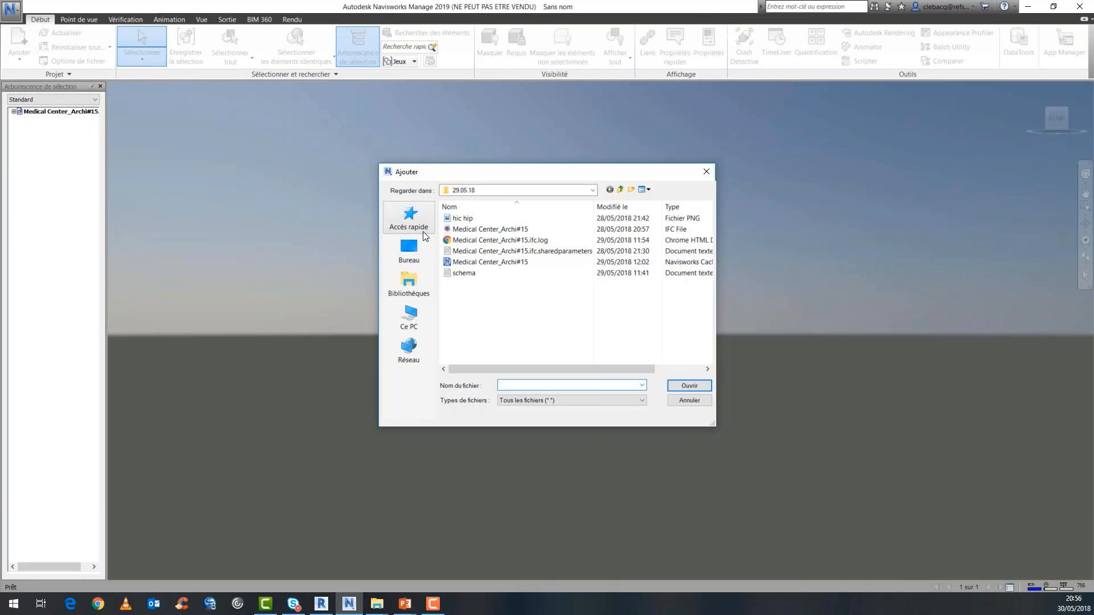
pyautogui.click(412, 252)
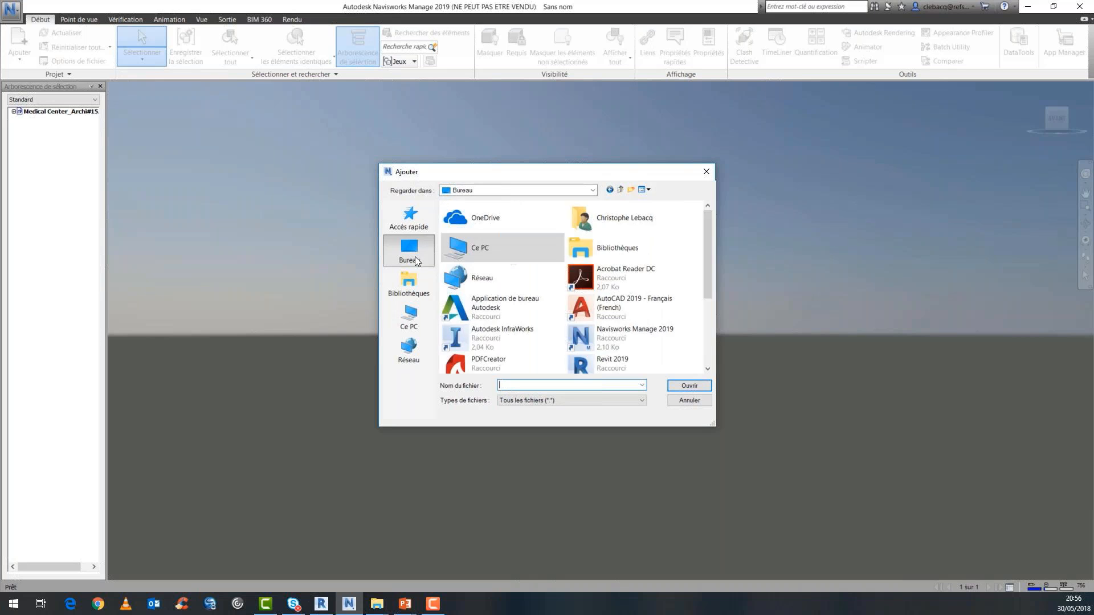
pyautogui.moveTo(705, 243); pyautogui.dragTo(701, 305)
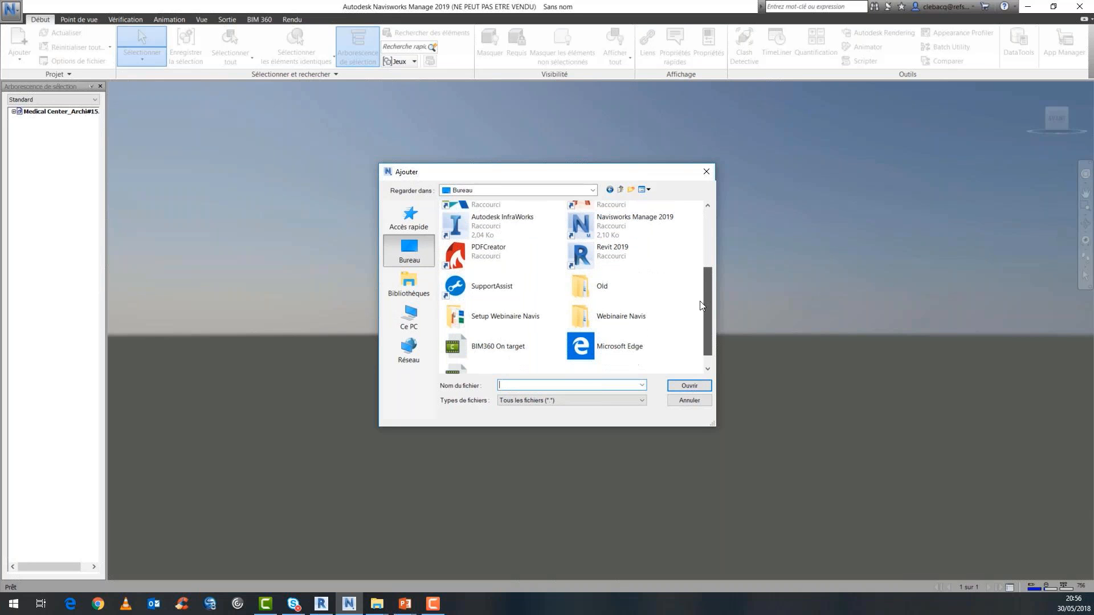
pyautogui.doubleClick(613, 316)
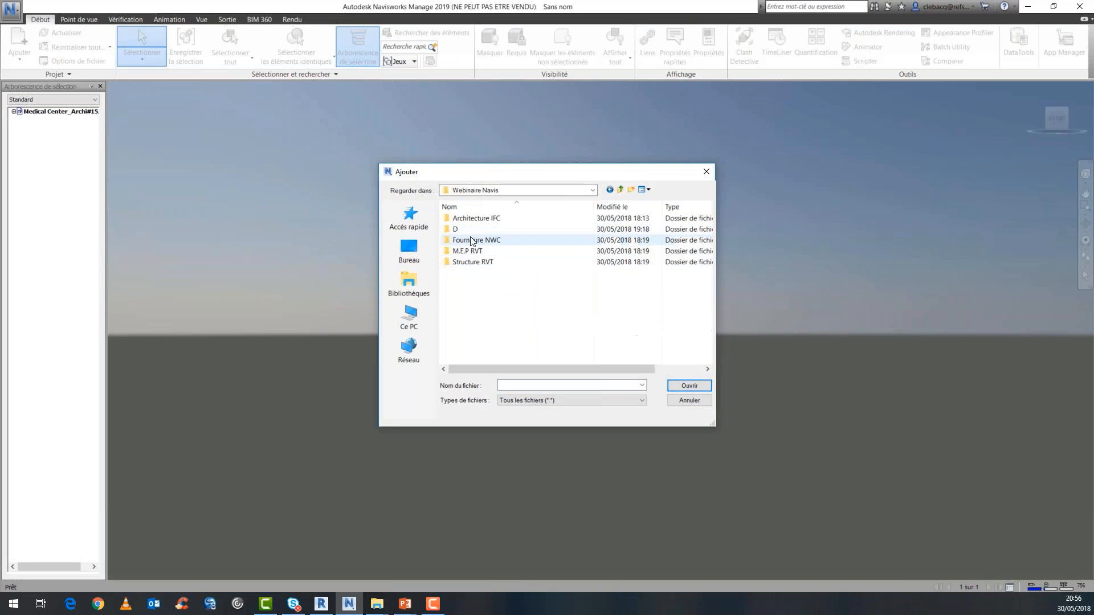
pyautogui.doubleClick(471, 241)
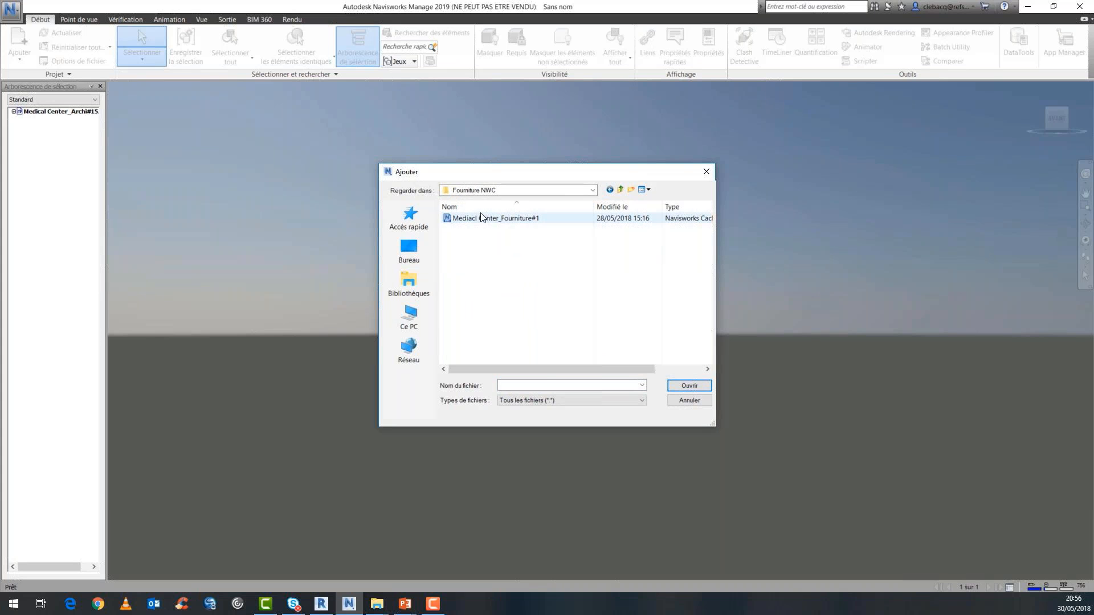
pyautogui.click(482, 218)
pyautogui.click(690, 386)
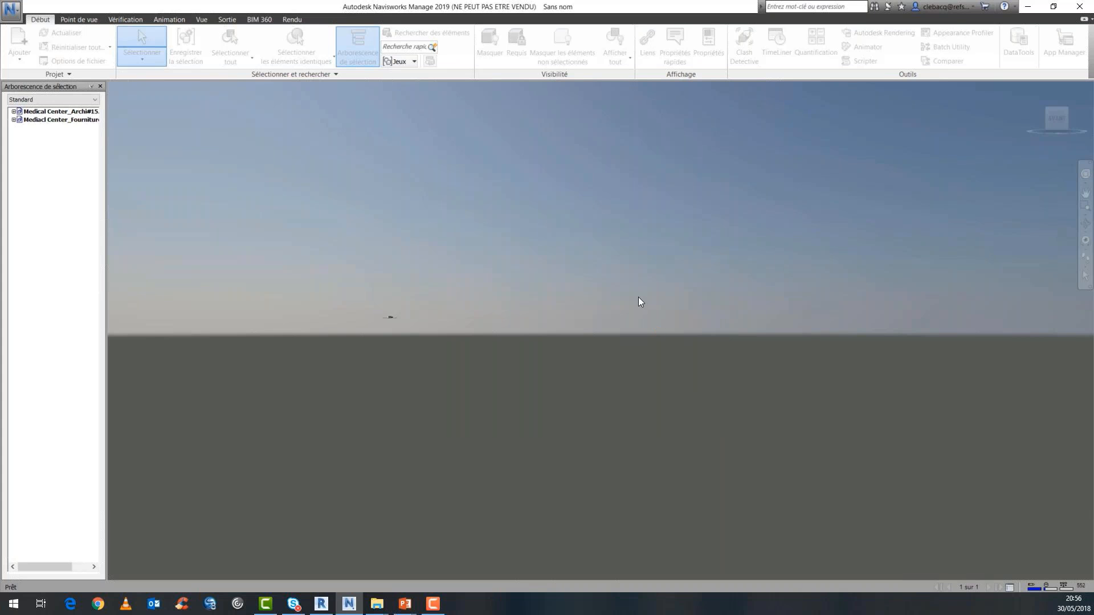
# Append the Revit project Medical Center_M.E.P#1 from the Webinaire Navis > M.E.P RVT folder.
pyautogui.click(19, 41)
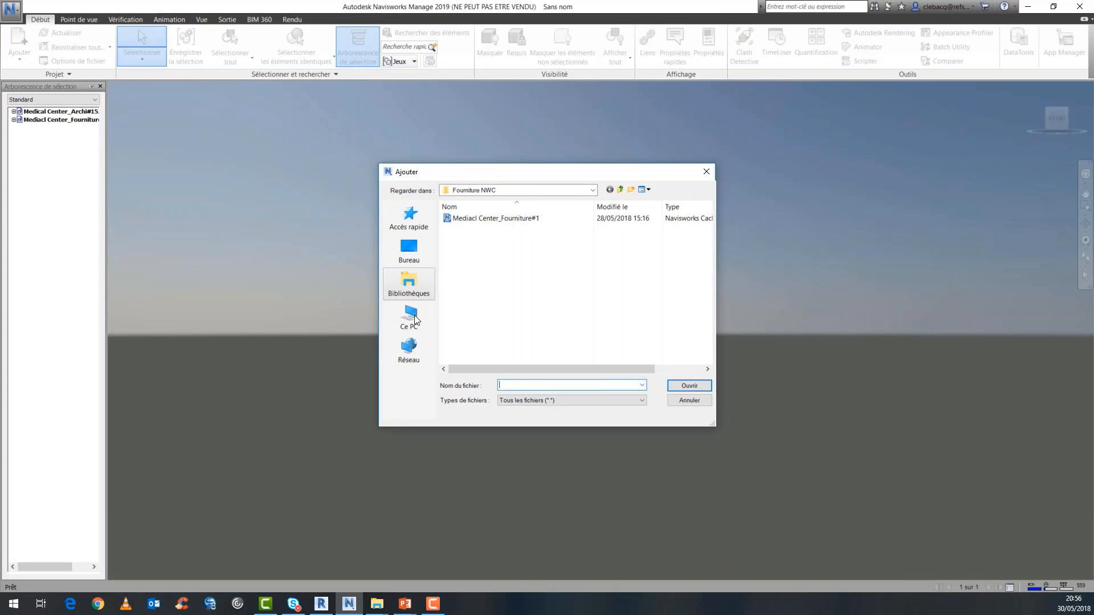
pyautogui.click(410, 250)
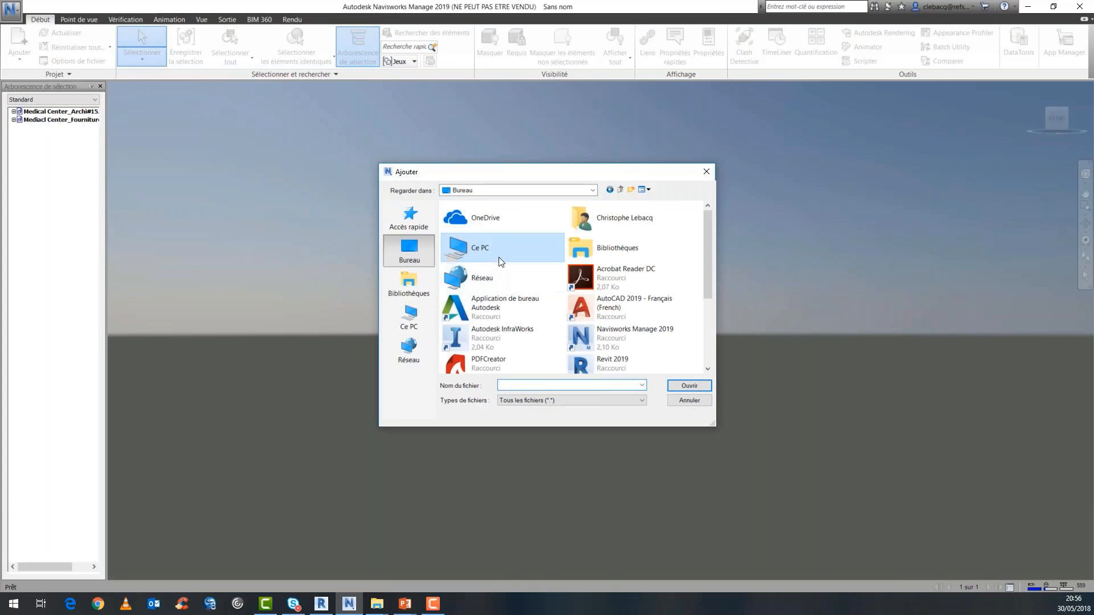
pyautogui.scroll(-5, 706, 276)
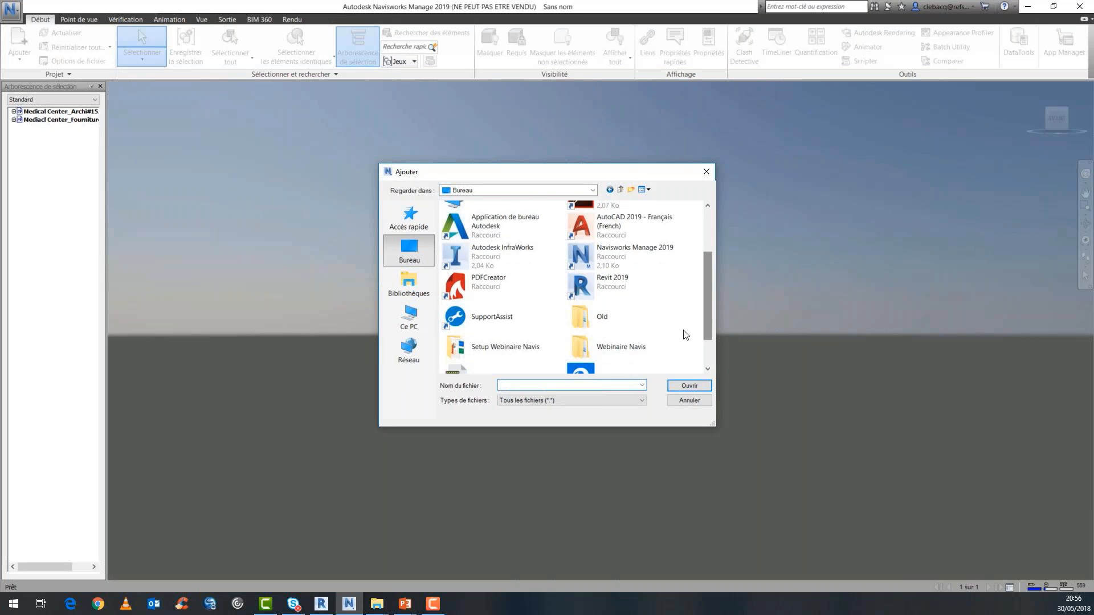
pyautogui.doubleClick(658, 344)
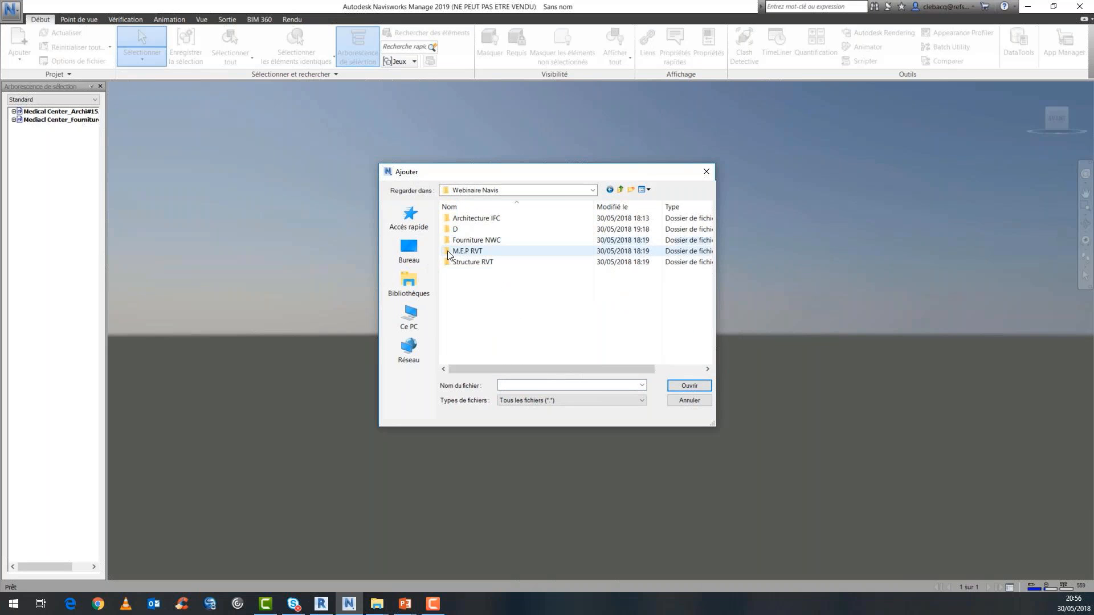
pyautogui.doubleClick(467, 251)
pyautogui.click(488, 229)
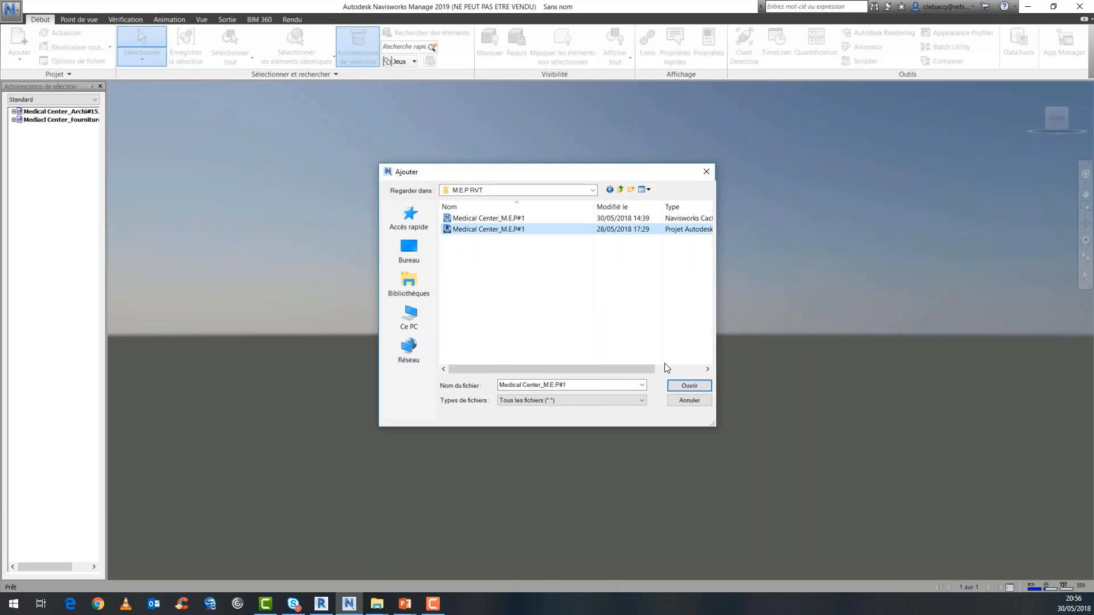
pyautogui.click(690, 386)
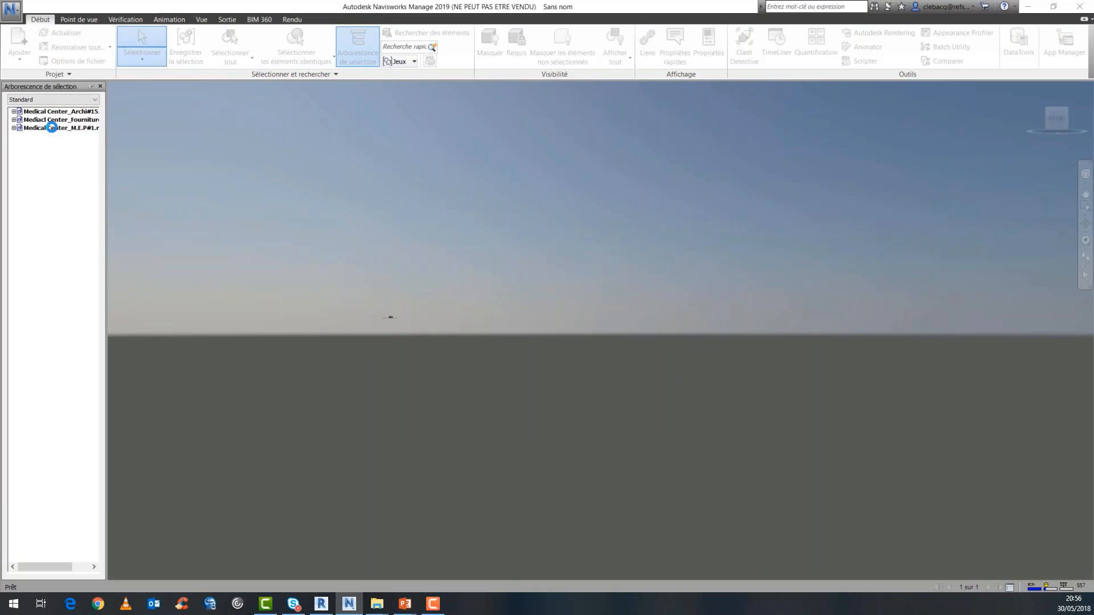
# Append the Revit project Medical Center_Structure#1 from the Webinaire Navis > Structure RVT folder.
pyautogui.click(19, 41)
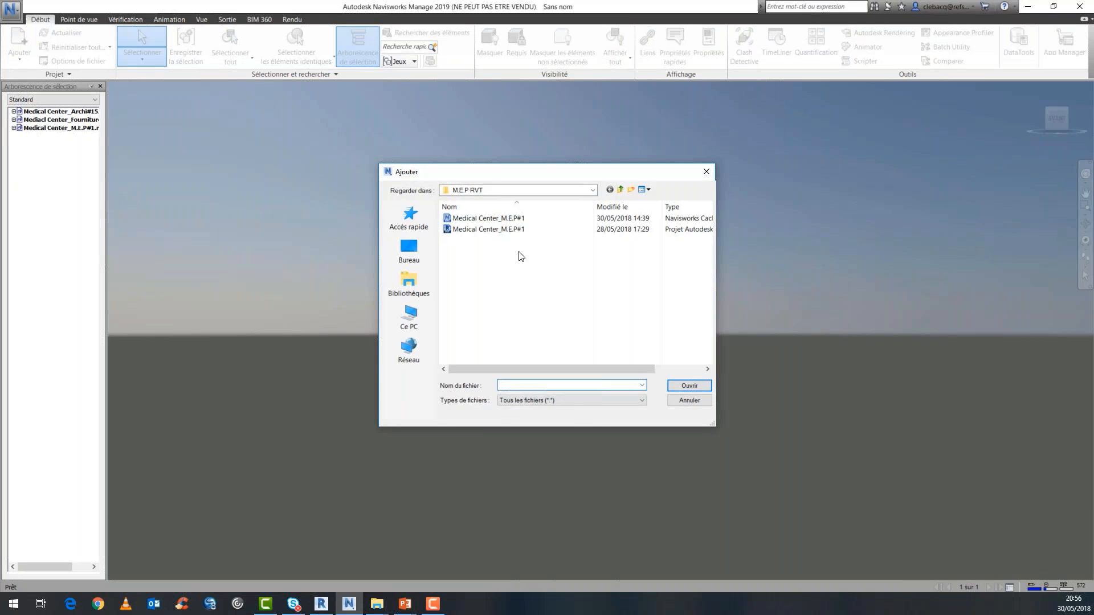
pyautogui.click(592, 190)
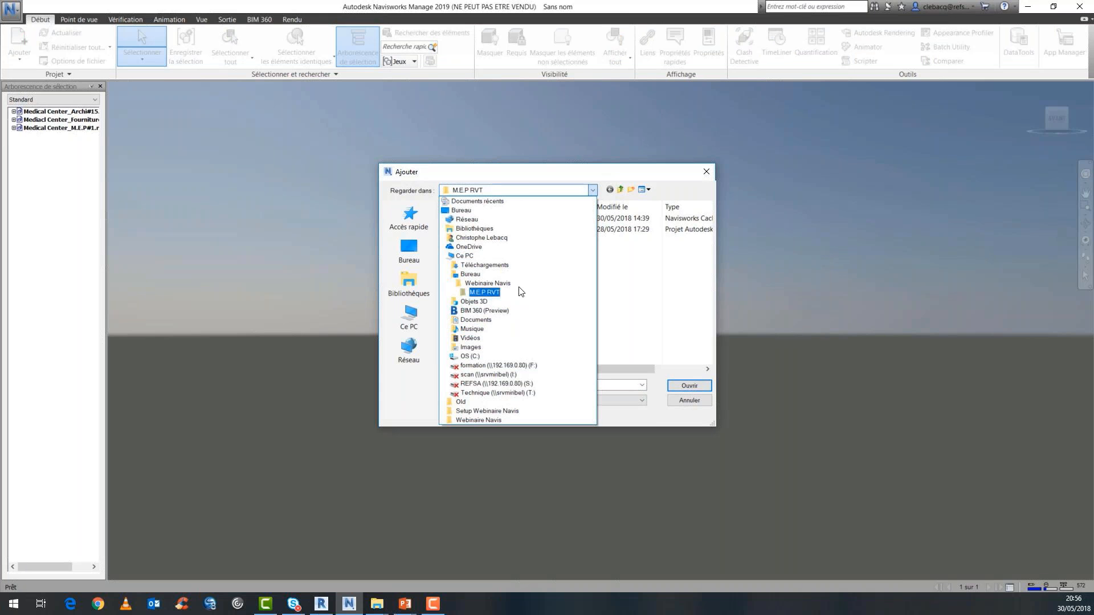
pyautogui.click(501, 283)
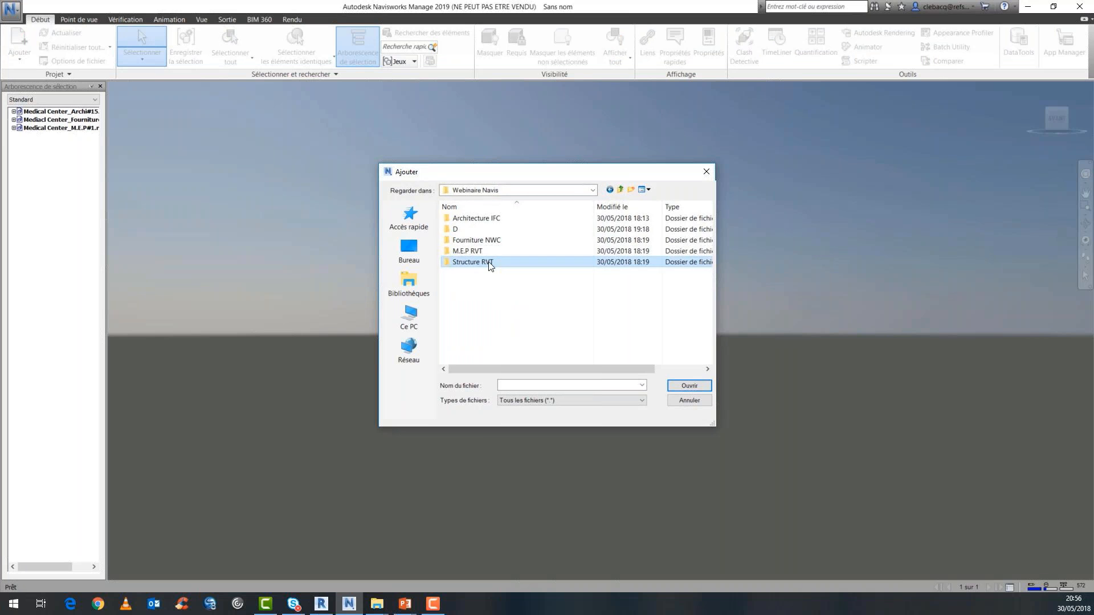
pyautogui.doubleClick(487, 262)
pyautogui.click(485, 230)
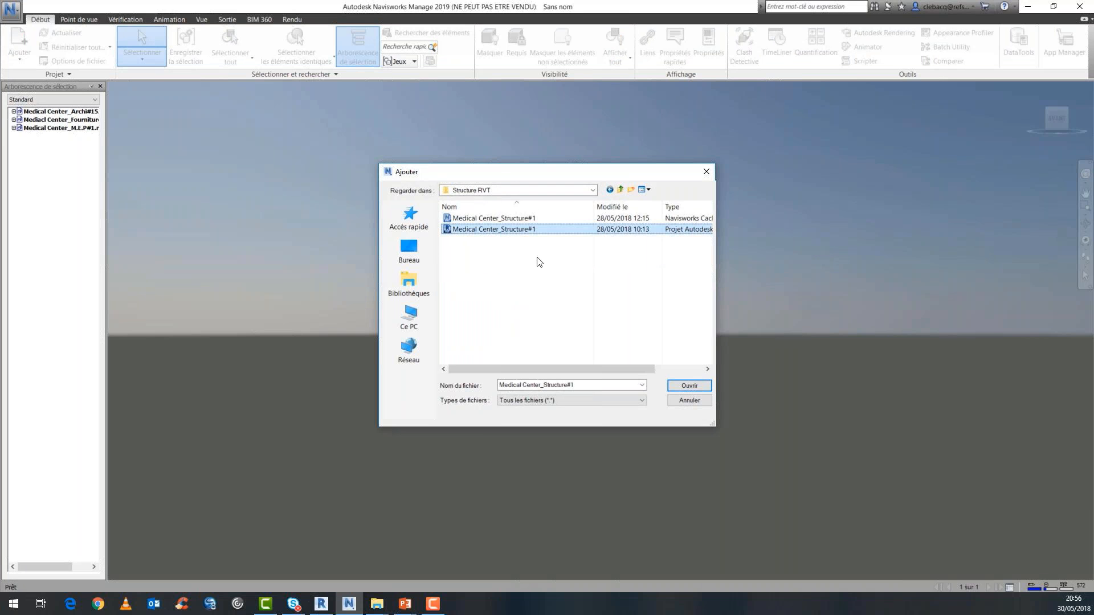
pyautogui.click(689, 385)
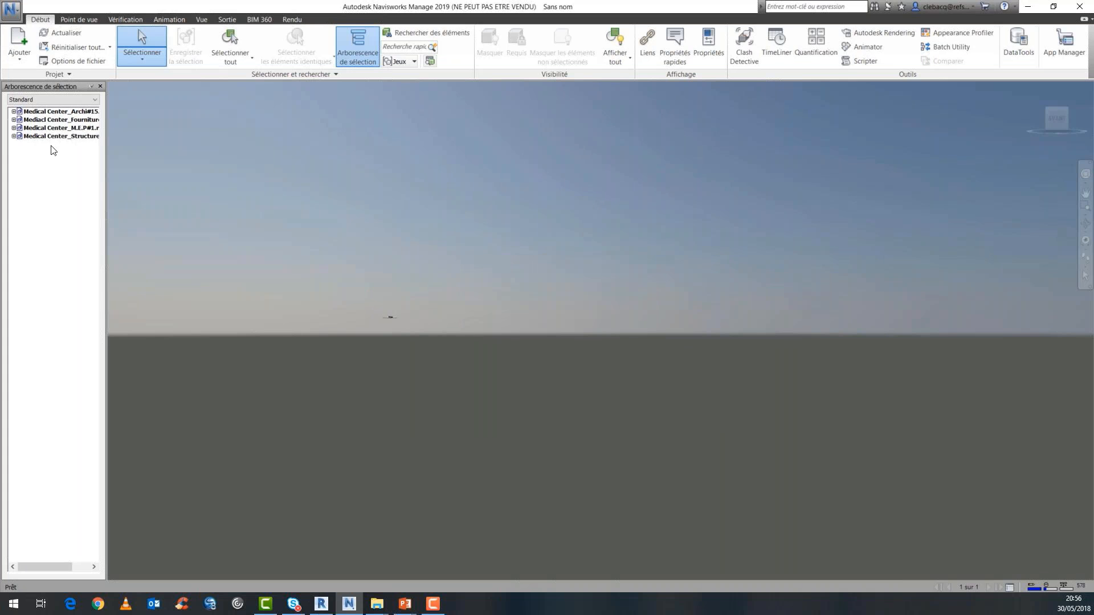
# Select the Medical Center_Structure model in the selection tree, then bring the scene to its home view and zoom in on the building.
pyautogui.click(53, 137)
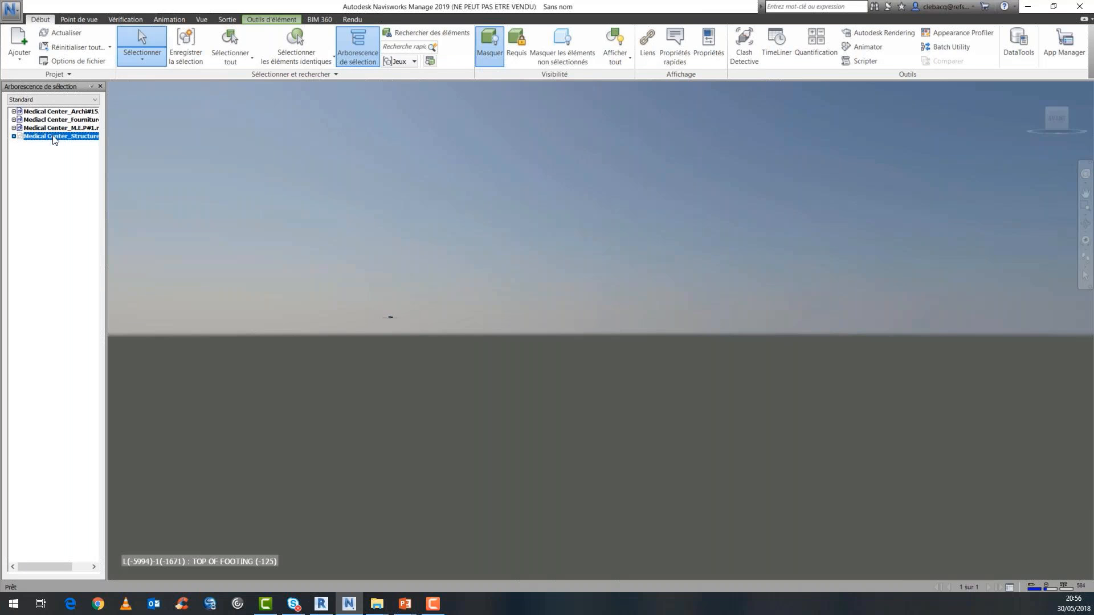
pyautogui.moveTo(1026, 87)
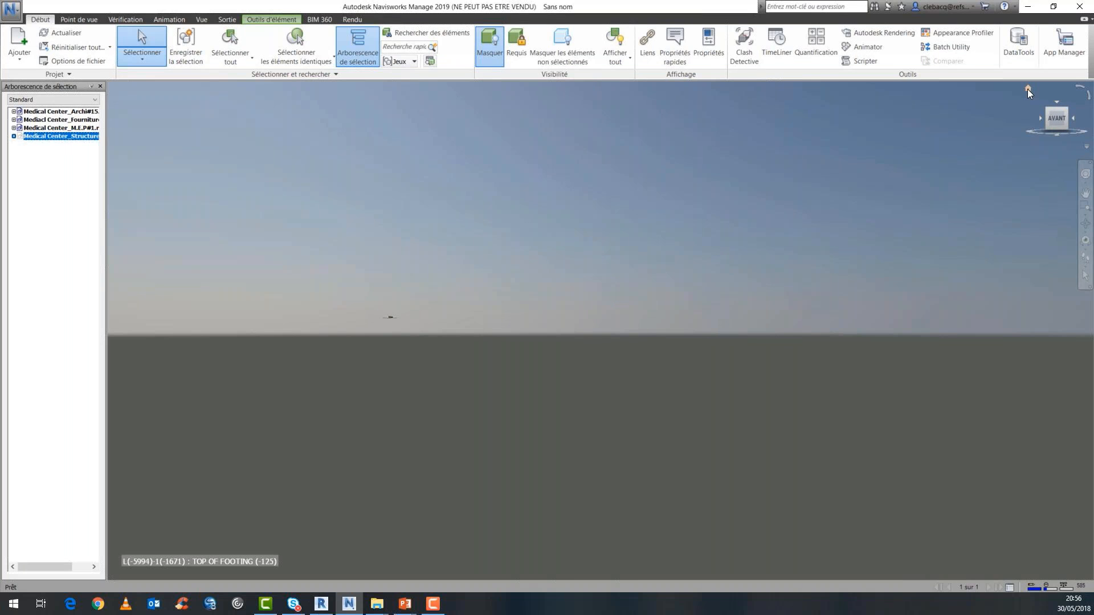
pyautogui.click(1028, 89)
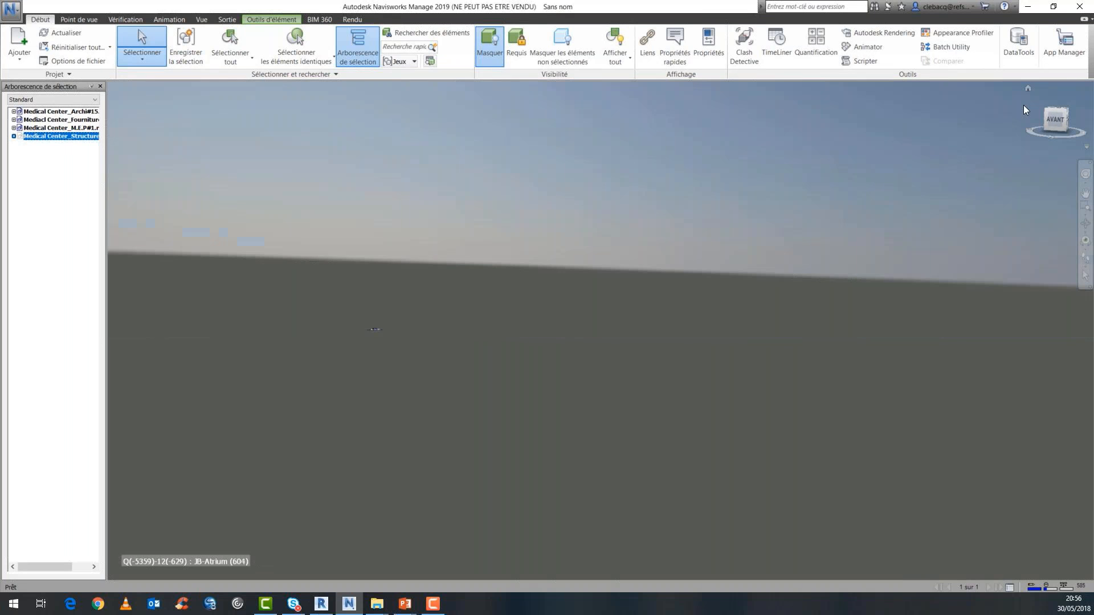
pyautogui.scroll(5, 572, 272)
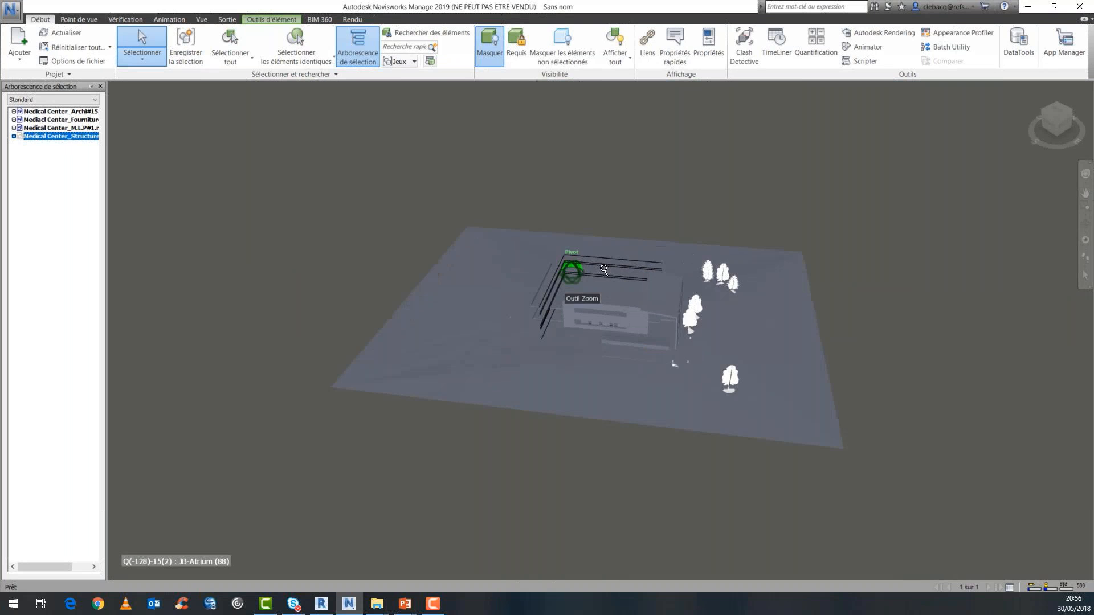
pyautogui.scroll(4, 625, 267)
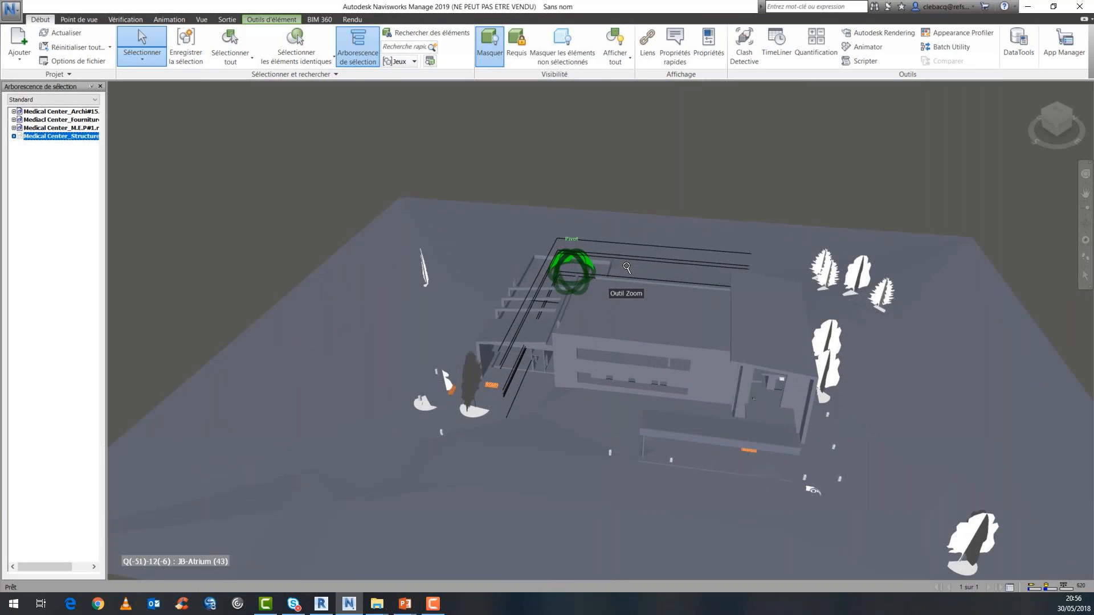
pyautogui.scroll(2, 695, 266)
pyautogui.scroll(2, 695, 266)
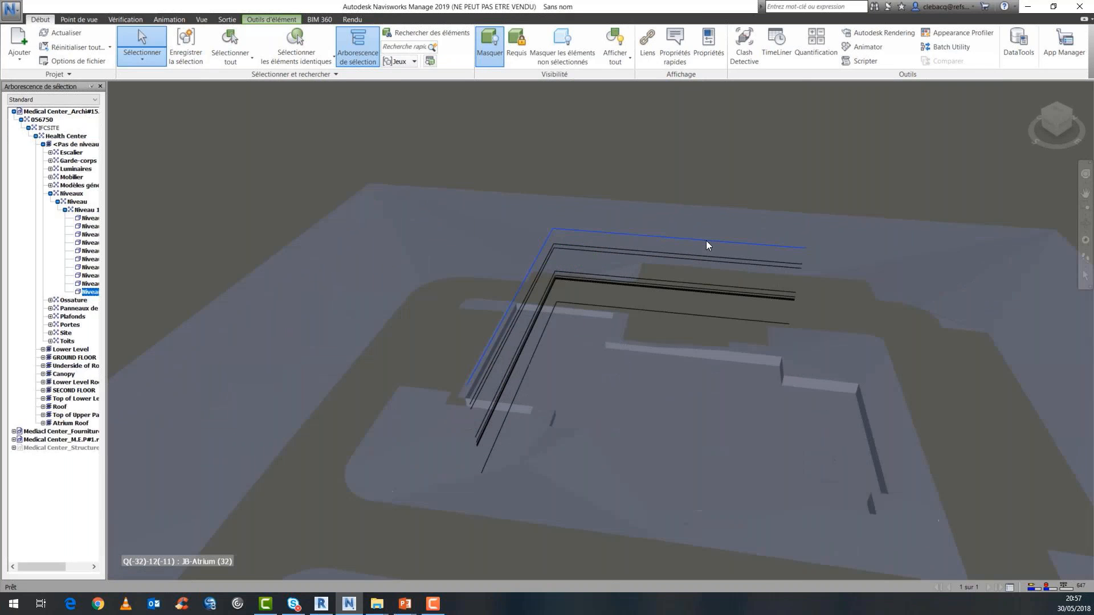
# Hide the Niveaux category of the Medical Center_Archi#15 model so its level lines are not displayed.
pyautogui.click(71, 194)
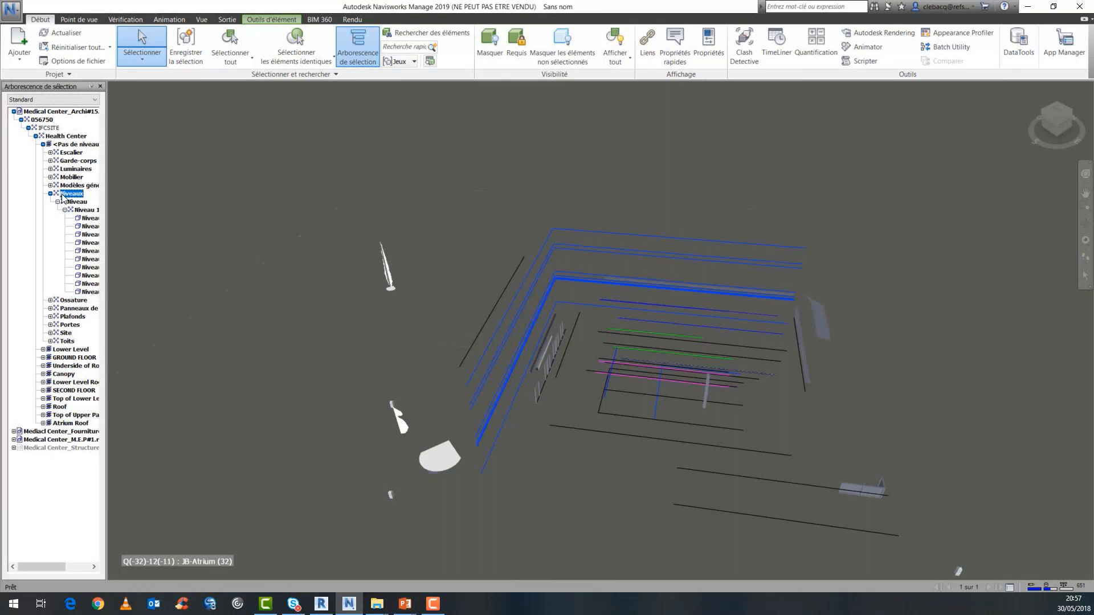
pyautogui.rightClick(64, 195)
pyautogui.click(105, 342)
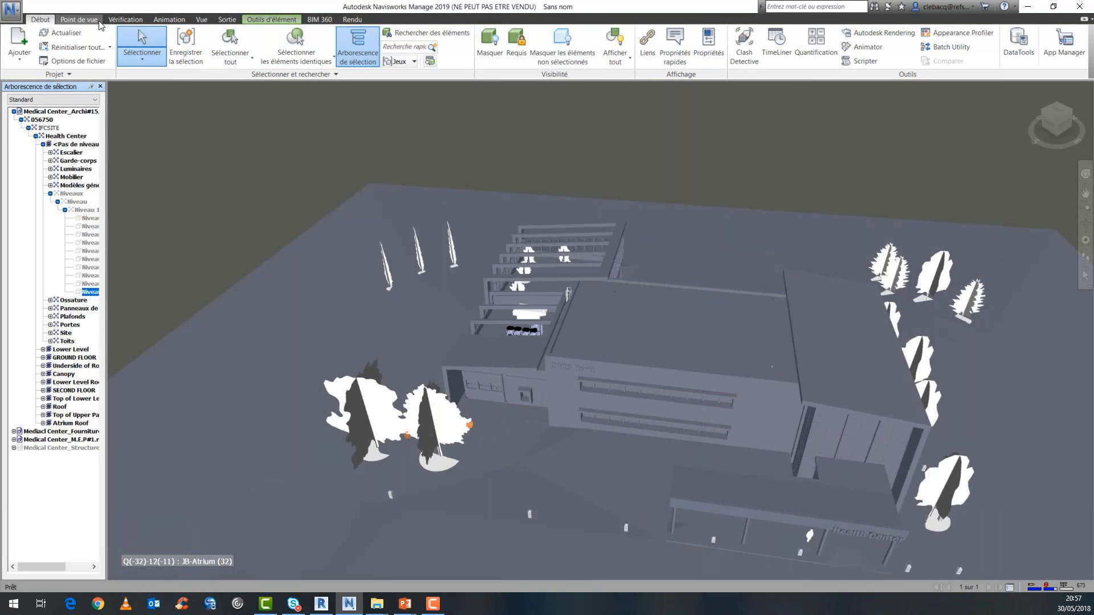
# Set the scene's render mode to Ombrage (shaded).
pyautogui.click(79, 20)
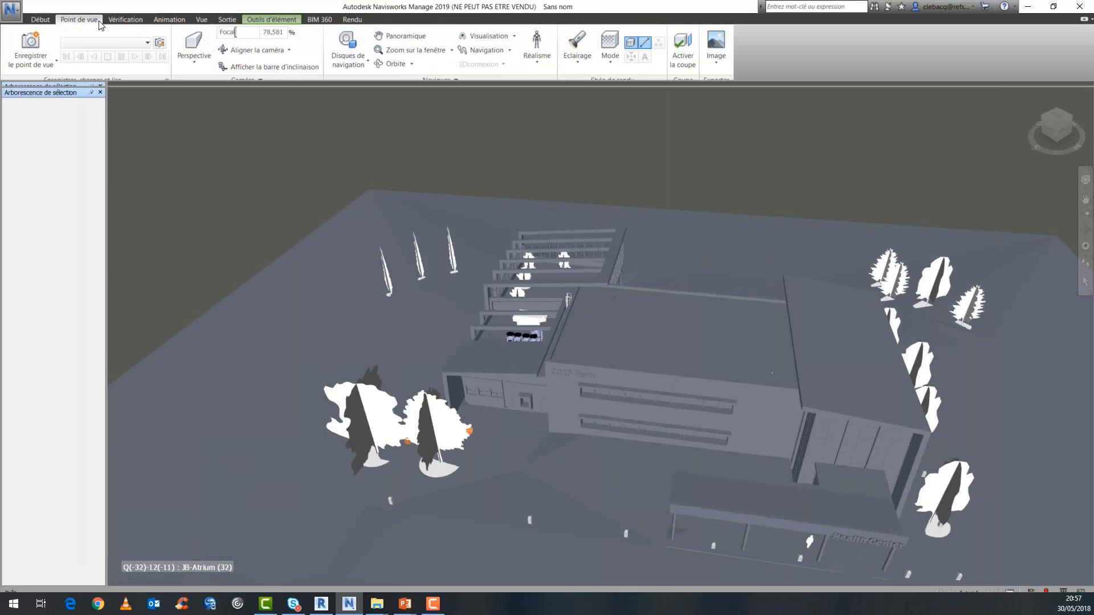
pyautogui.click(610, 48)
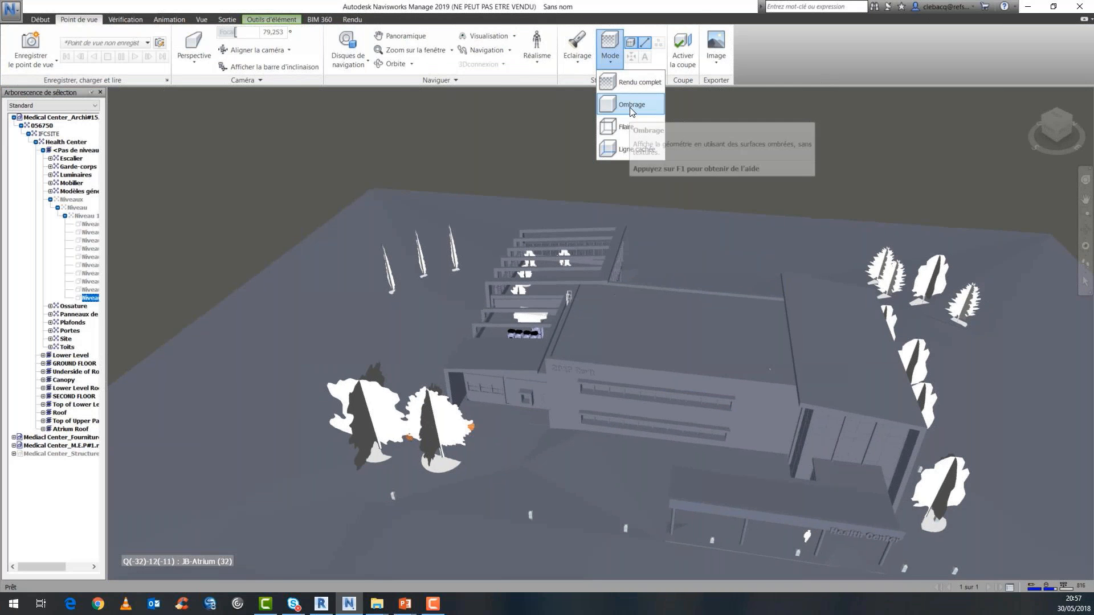
pyautogui.click(631, 109)
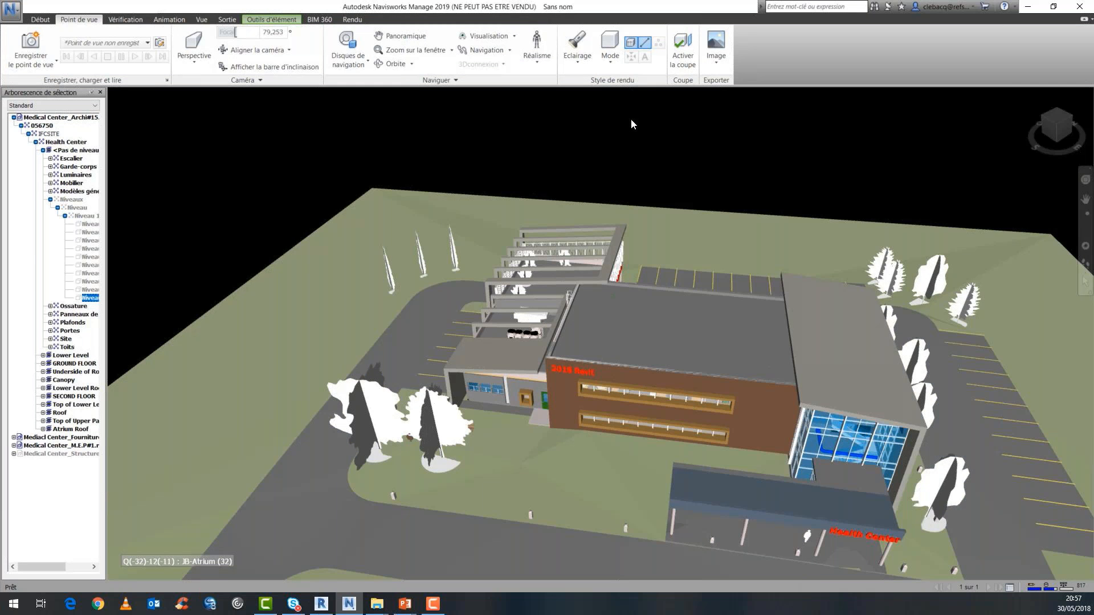
# Select the building's main flat roof and orbit down to a low view of the Health Center entrance façade.
pyautogui.scroll(-3, 627, 157)
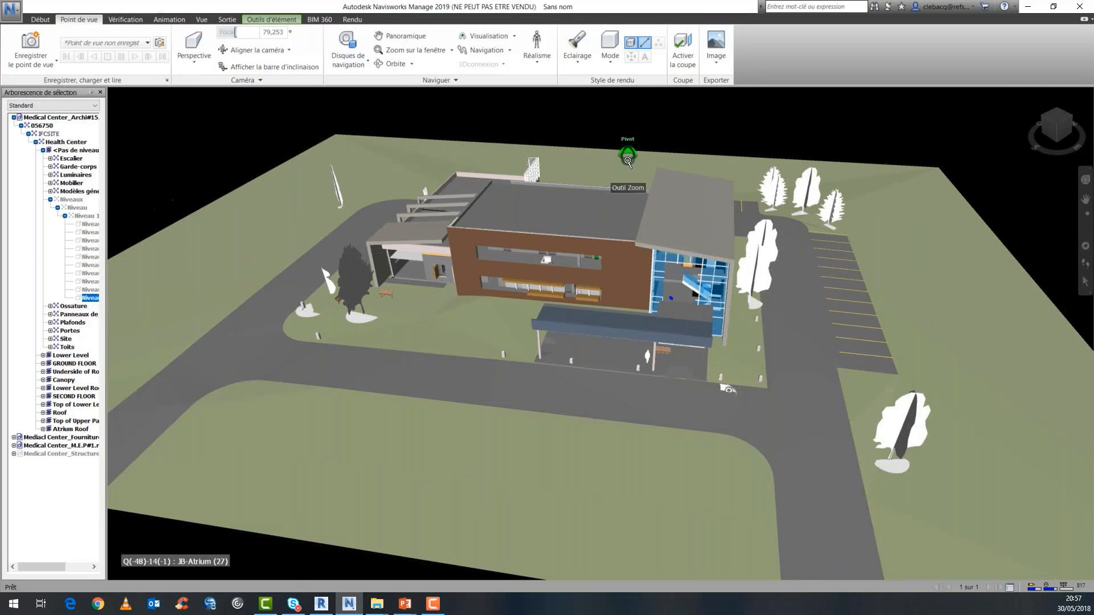
pyautogui.keyDown('shift'); pyautogui.moveTo(628, 162); pyautogui.dragTo(627, 173, button='middle'); pyautogui.keyUp('shift')
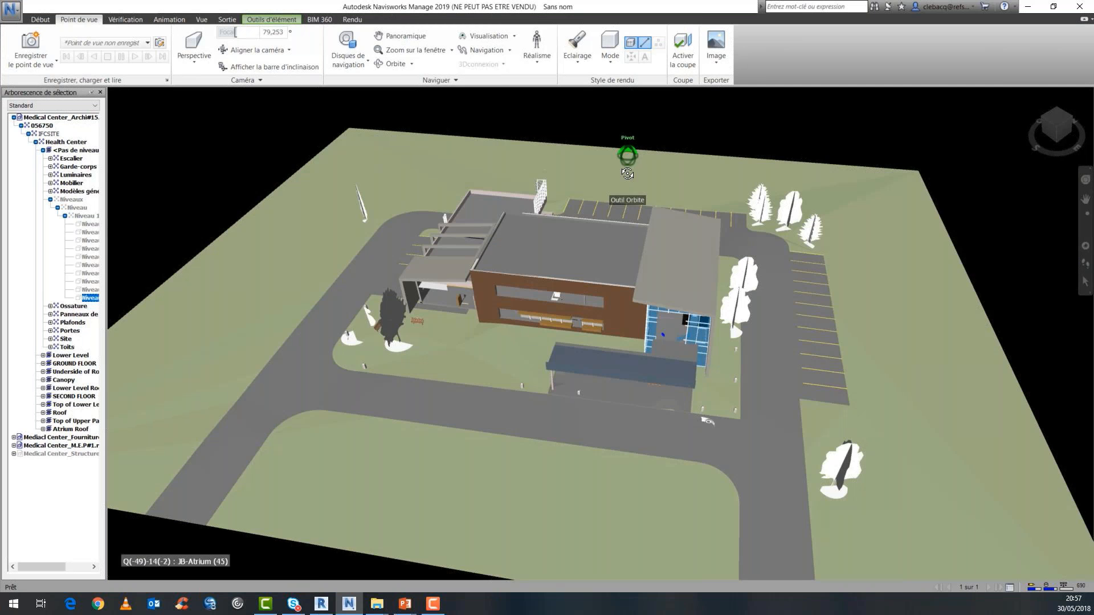
pyautogui.scroll(2, 557, 397)
pyautogui.click(558, 399)
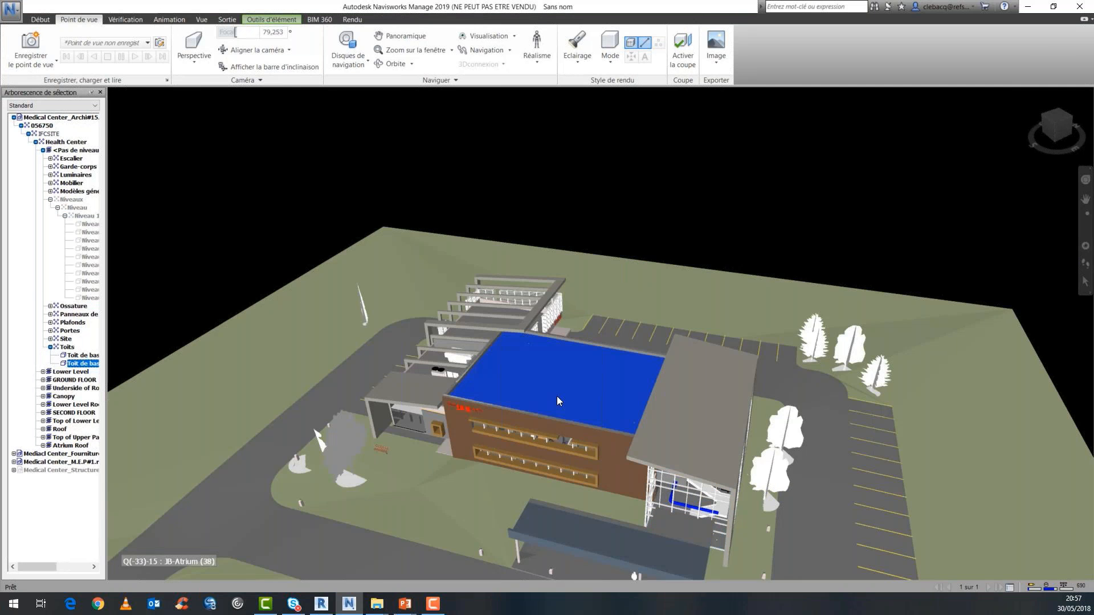
pyautogui.keyDown('shift'); pyautogui.moveTo(557, 400); pyautogui.dragTo(554, 337, button='middle'); pyautogui.keyUp('shift')
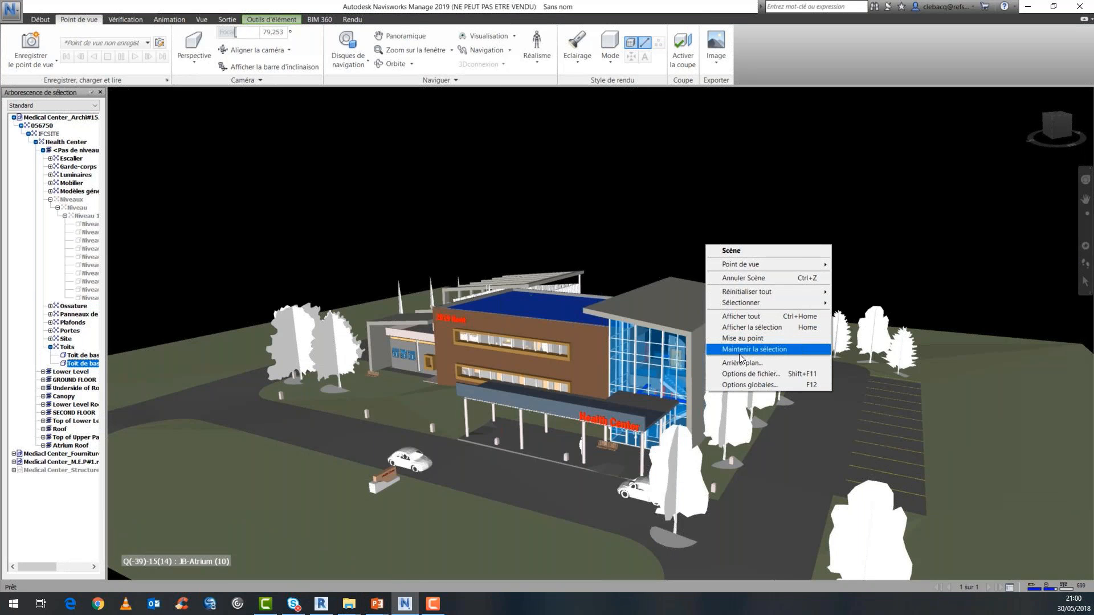
# Set the scene background to Horizon mode with its blue sky and green ground colours, and apply it.
pyautogui.click(740, 363)
pyautogui.click(593, 354)
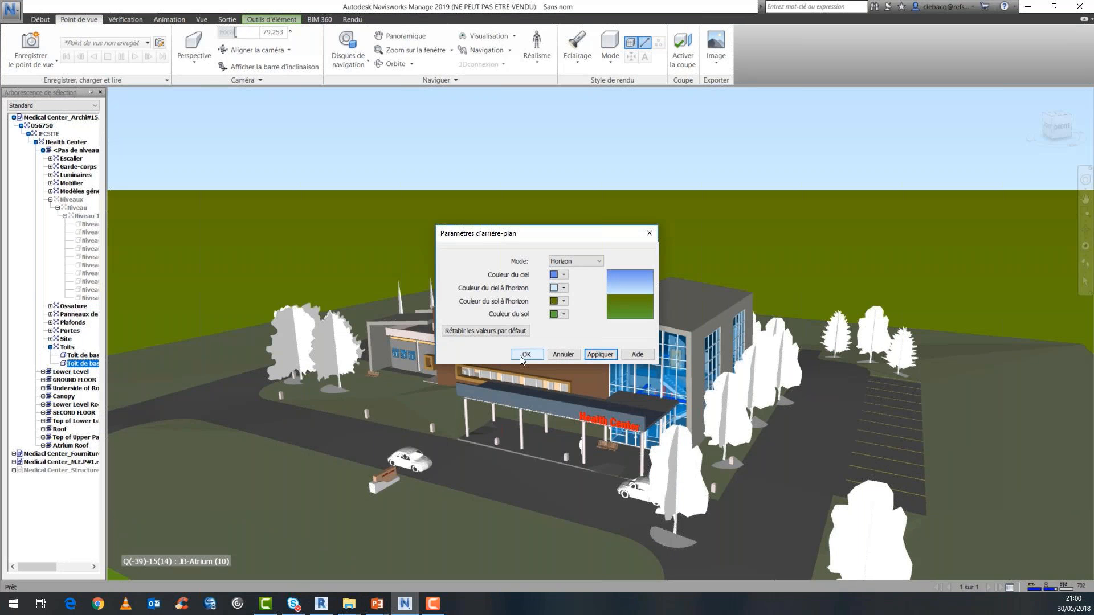
pyautogui.click(526, 354)
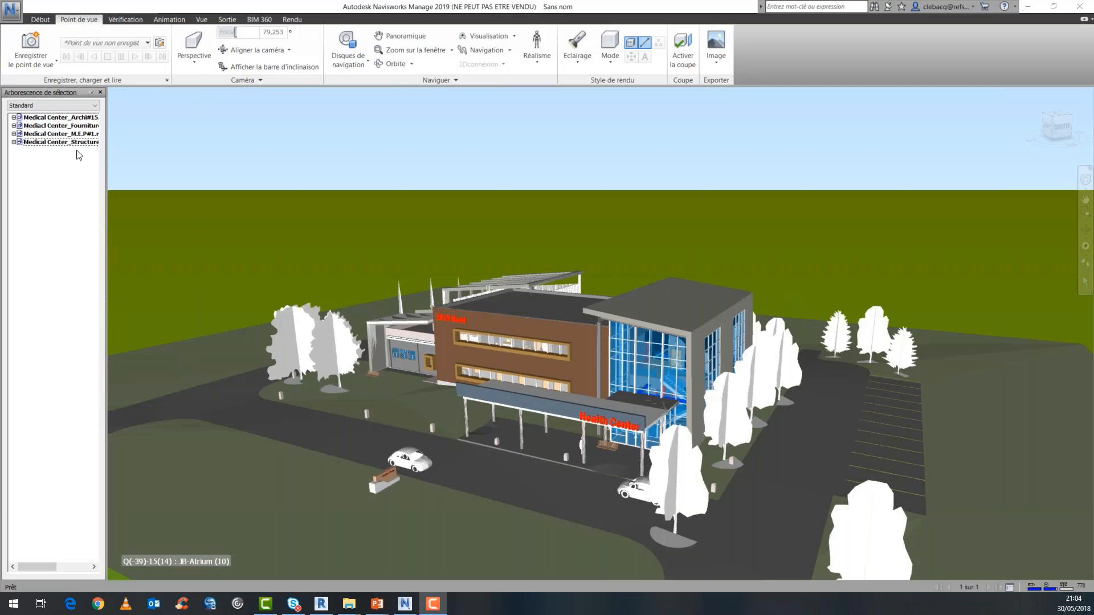
# Hide the Medical Center_Archi#15 model and move in close to the exposed structure, furniture and MEP elements.
pyautogui.click(80, 121)
pyautogui.hotkey('ctrl', 'h')
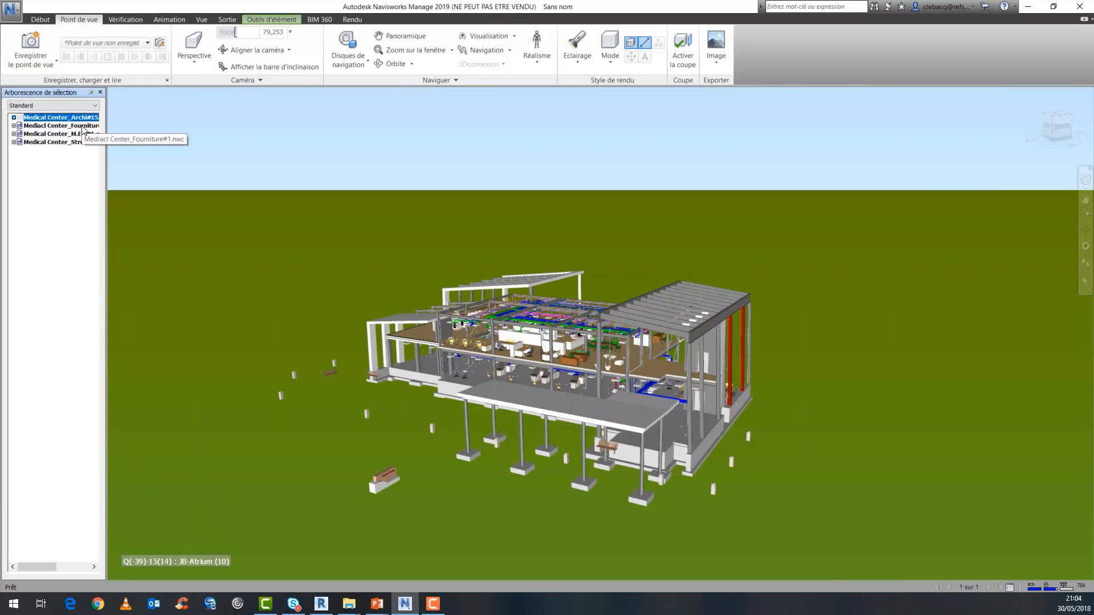
pyautogui.click(83, 127)
pyautogui.click(388, 226)
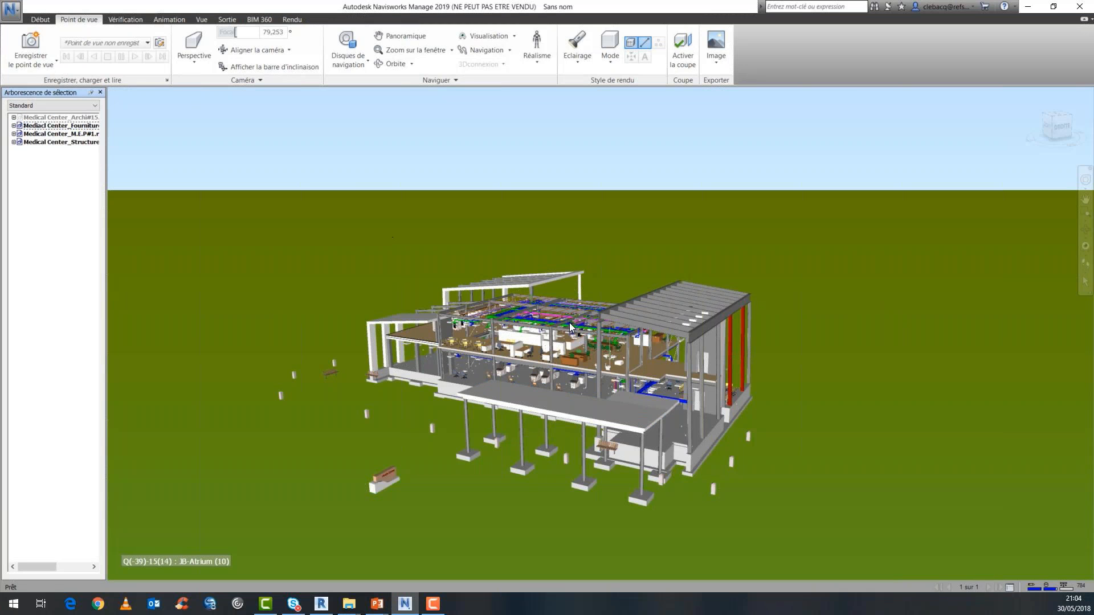
pyautogui.scroll(1, 566, 334)
pyautogui.scroll(2, 562, 339)
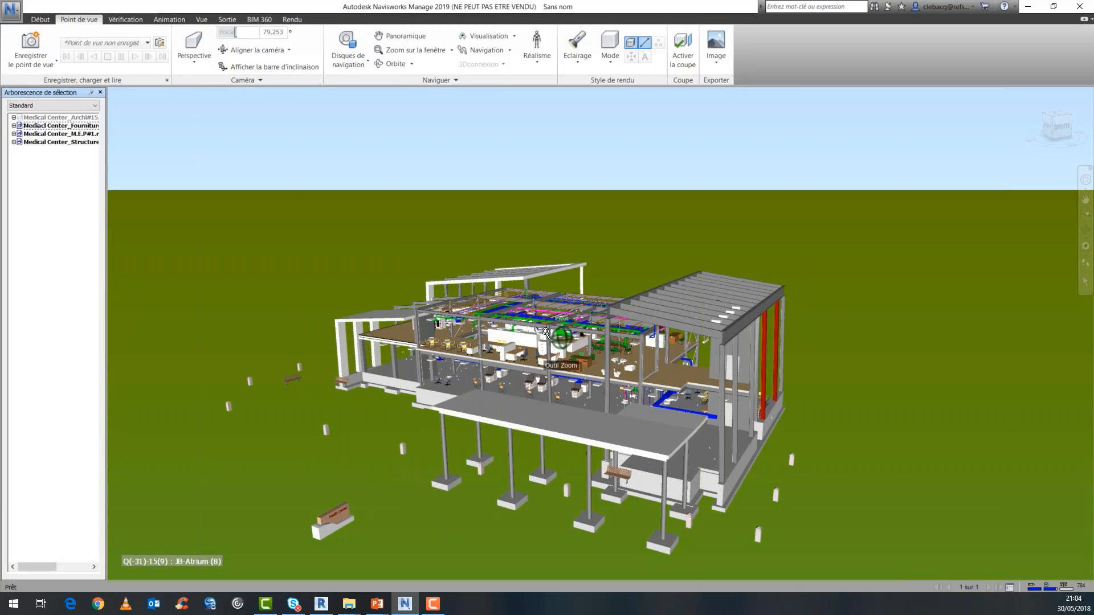
pyautogui.scroll(1, 535, 331)
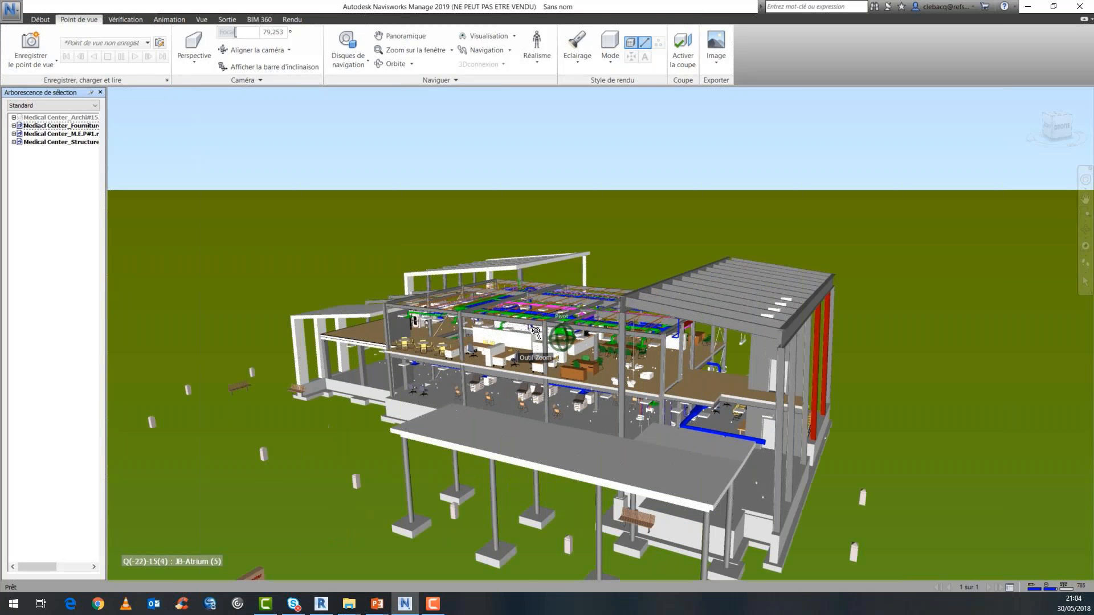
pyautogui.scroll(2, 537, 336)
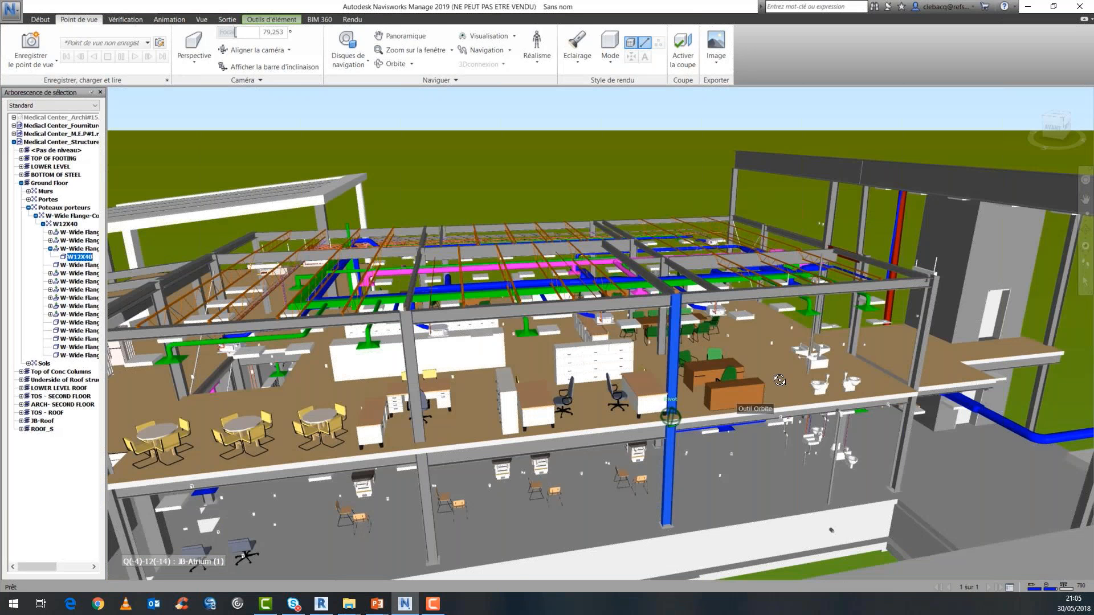
pyautogui.moveTo(779, 380); pyautogui.dragTo(708, 377, button='middle')
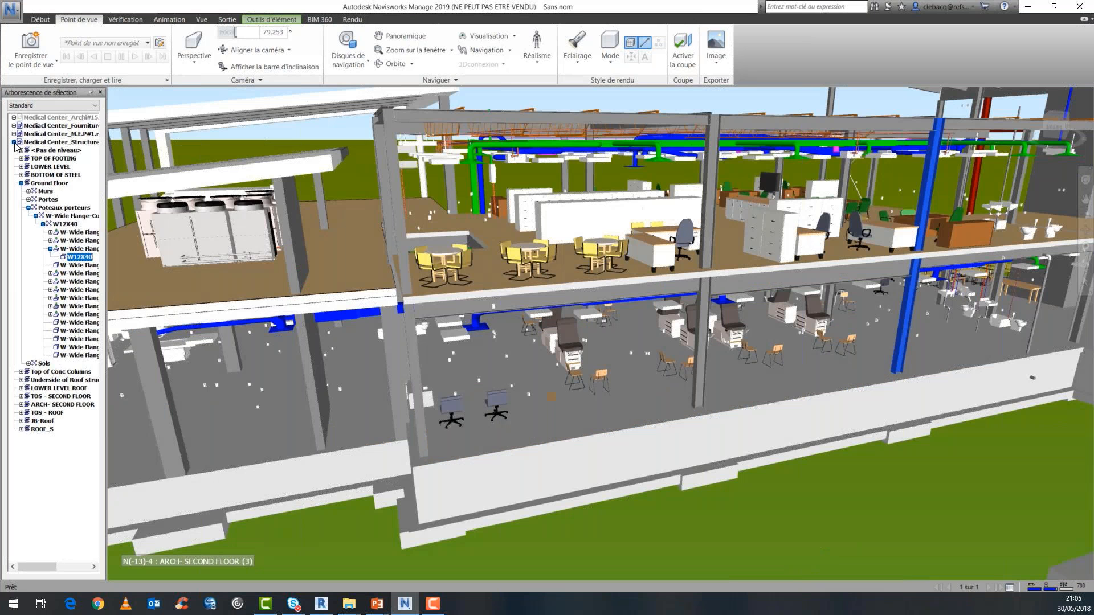
# Hide the Medical Center M.E.P and Fourniture models so that only the Structure model is displayed, viewed from farther out.
pyautogui.click(14, 143)
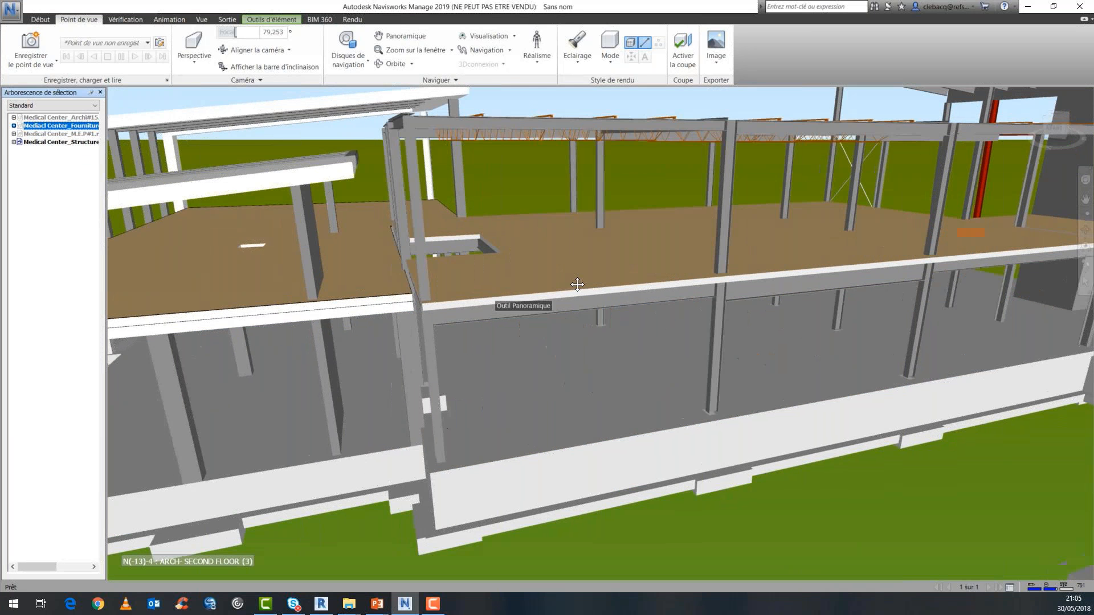
pyautogui.moveTo(577, 284); pyautogui.dragTo(592, 298, button='middle')
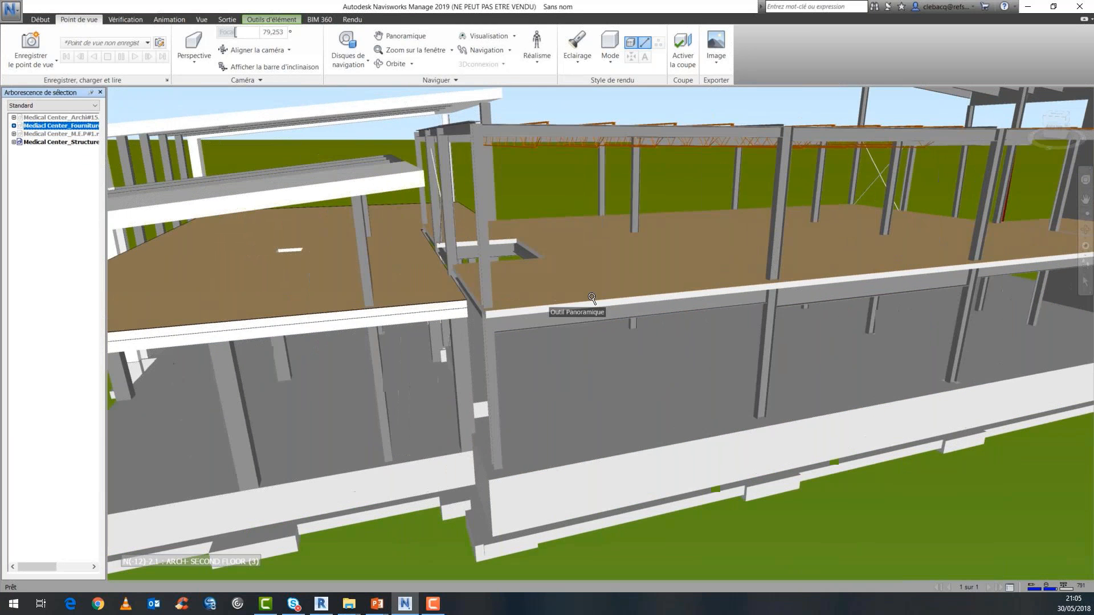
pyautogui.scroll(2, 593, 298)
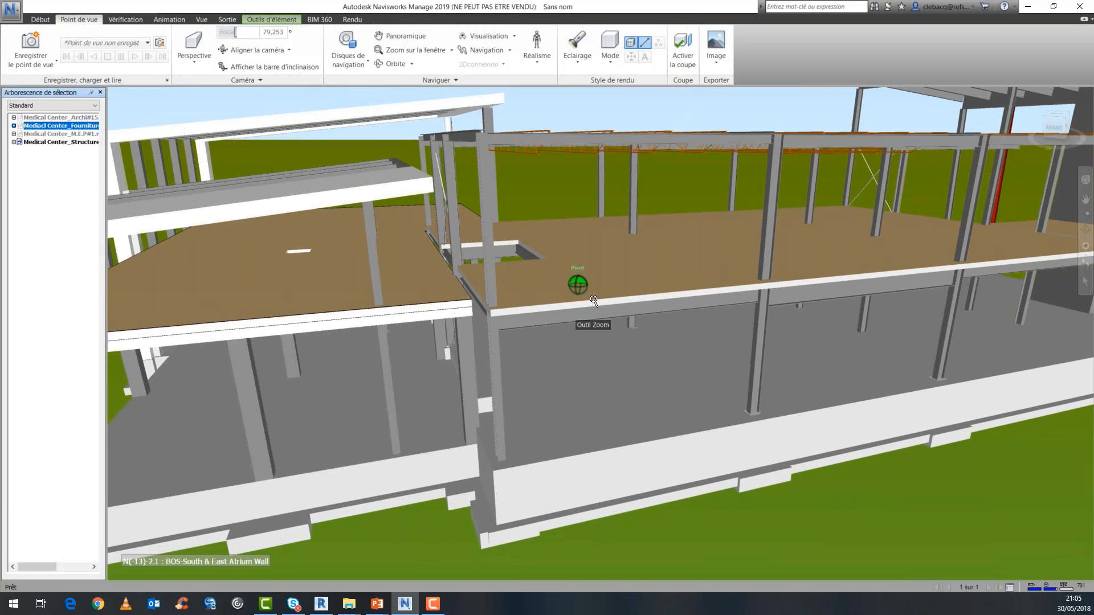
pyautogui.scroll(-5, 594, 300)
pyautogui.keyDown('shift'); pyautogui.moveTo(593, 305); pyautogui.dragTo(367, 214, button='middle'); pyautogui.keyUp('shift')
# Display the Archi#15, Fourniture and M.E.P models again and hide the Medical Center_Structure model.
pyautogui.click(28, 119)
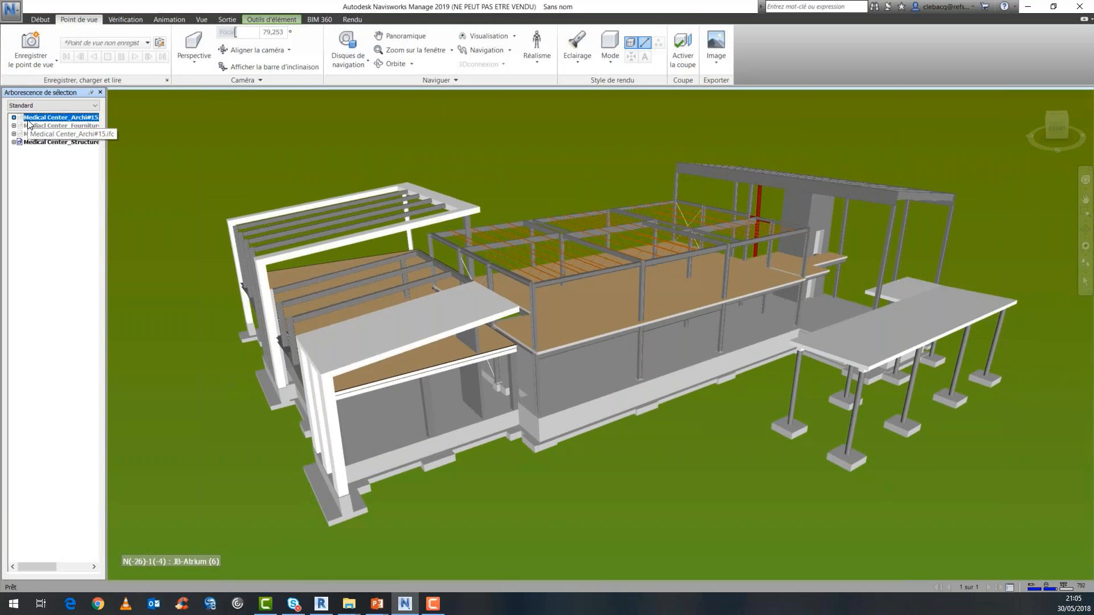
pyautogui.hotkey('ctrl', 'h')
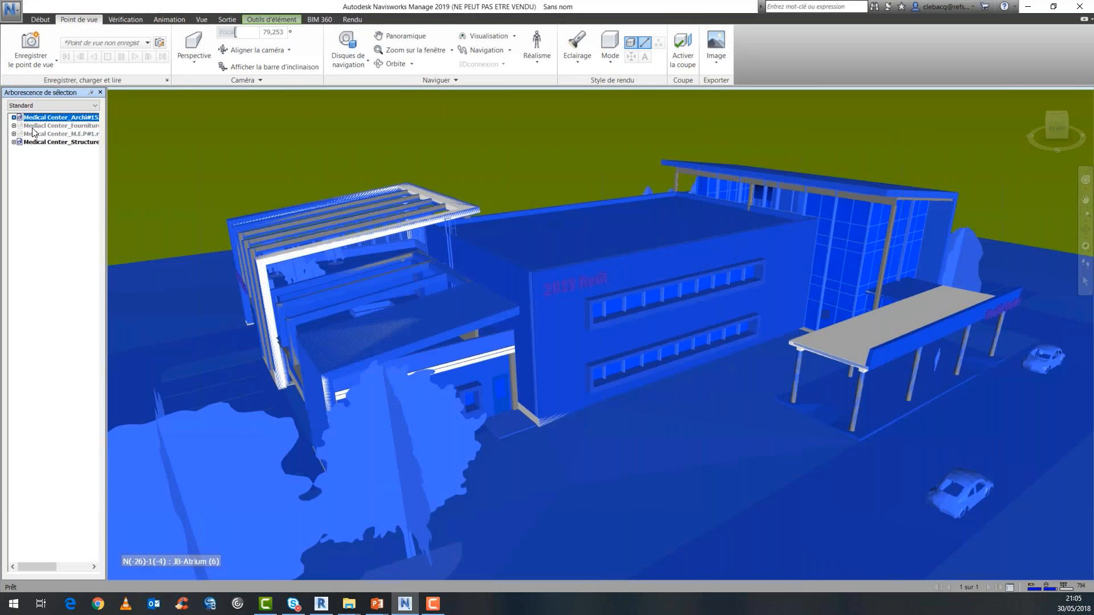
pyautogui.click(52, 143)
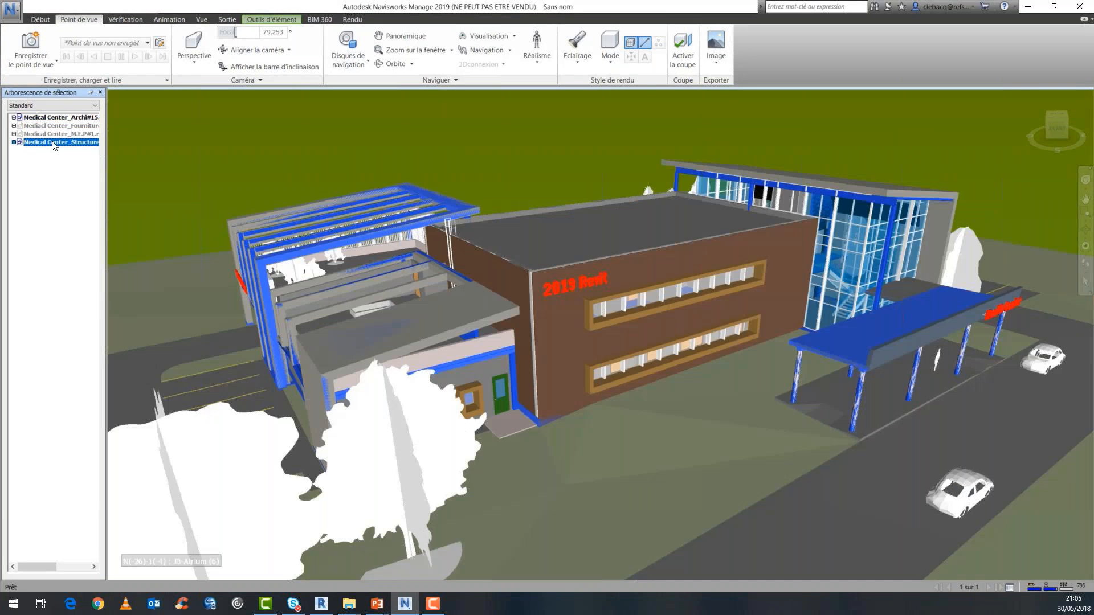
pyautogui.hotkey('ctrl', 'h')
pyautogui.click(57, 132)
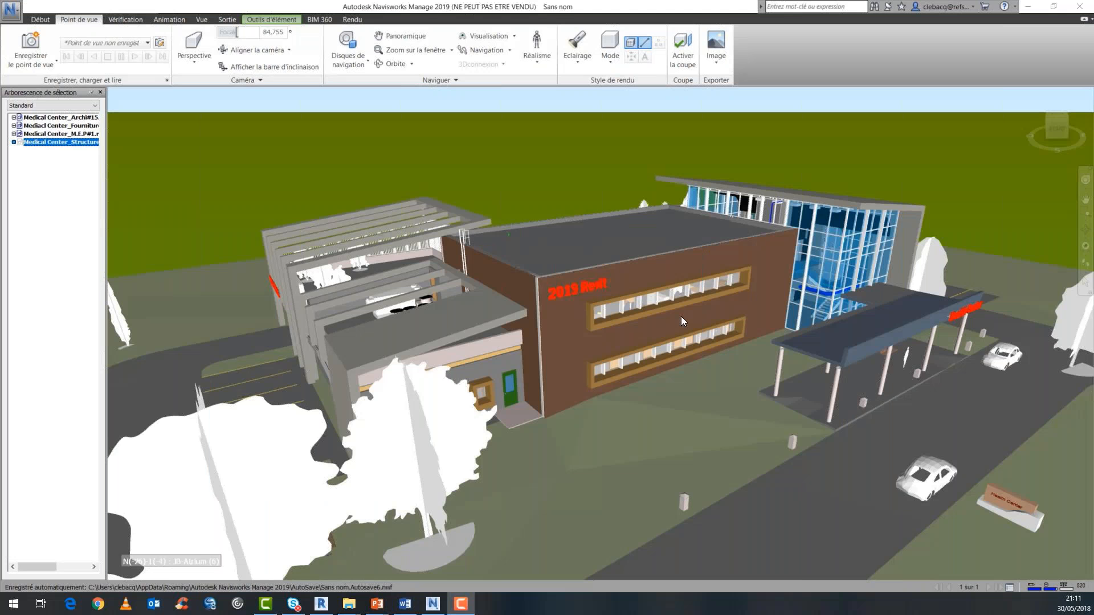
# Display the saved viewpoints window (Points de vue enregistrés) and widen it.
pyautogui.click(201, 19)
pyautogui.click(537, 51)
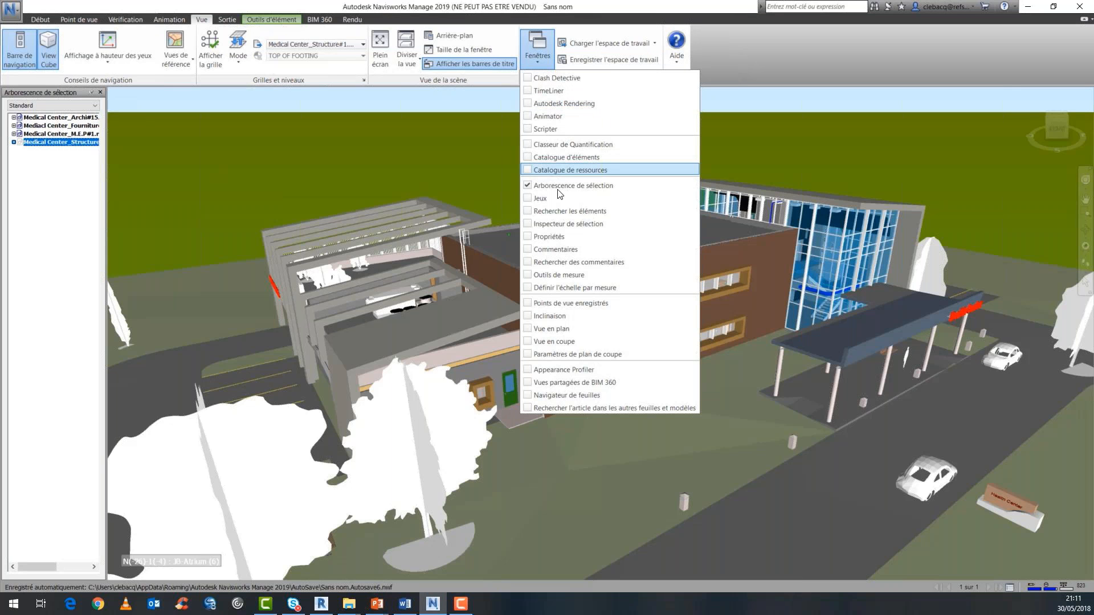
pyautogui.click(546, 302)
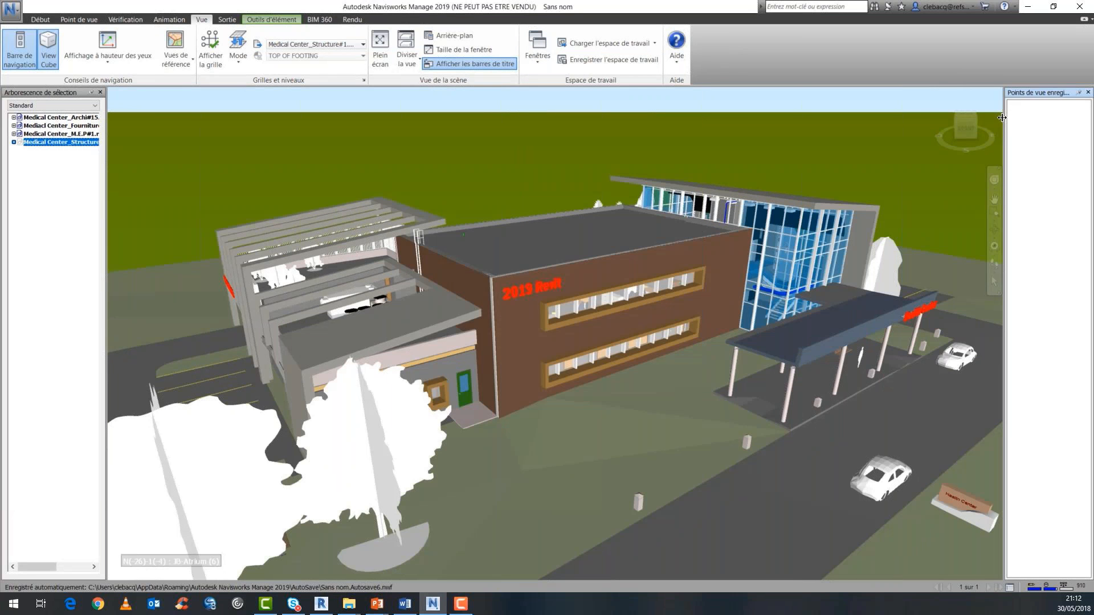
pyautogui.moveTo(931, 117); pyautogui.dragTo(936, 119)
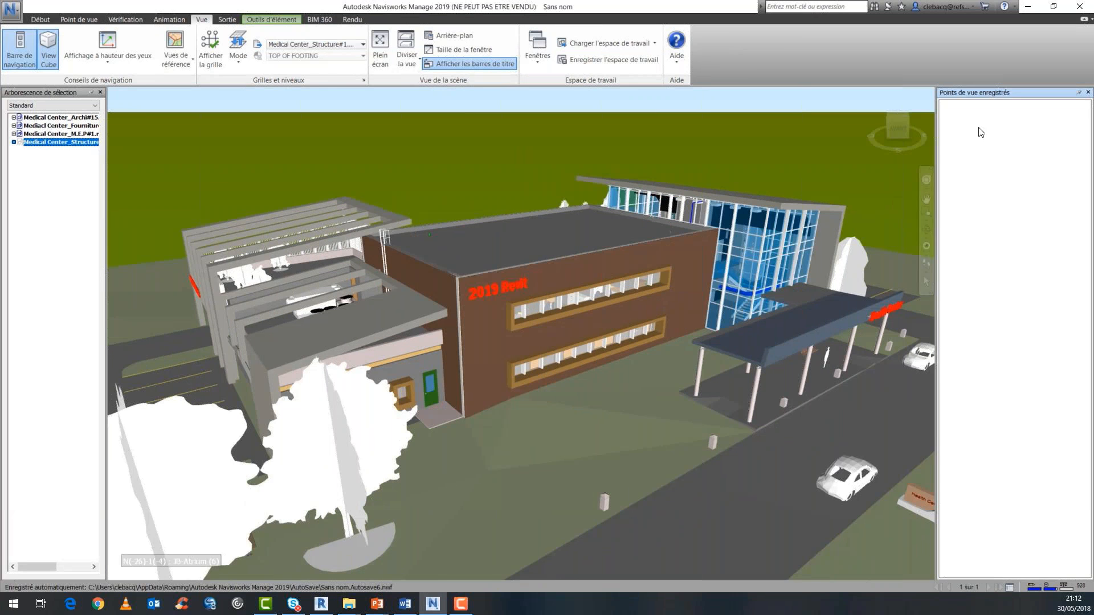
# Create a new viewpoint folder named "Points de vue du 31.05.18".
pyautogui.rightClick(979, 136)
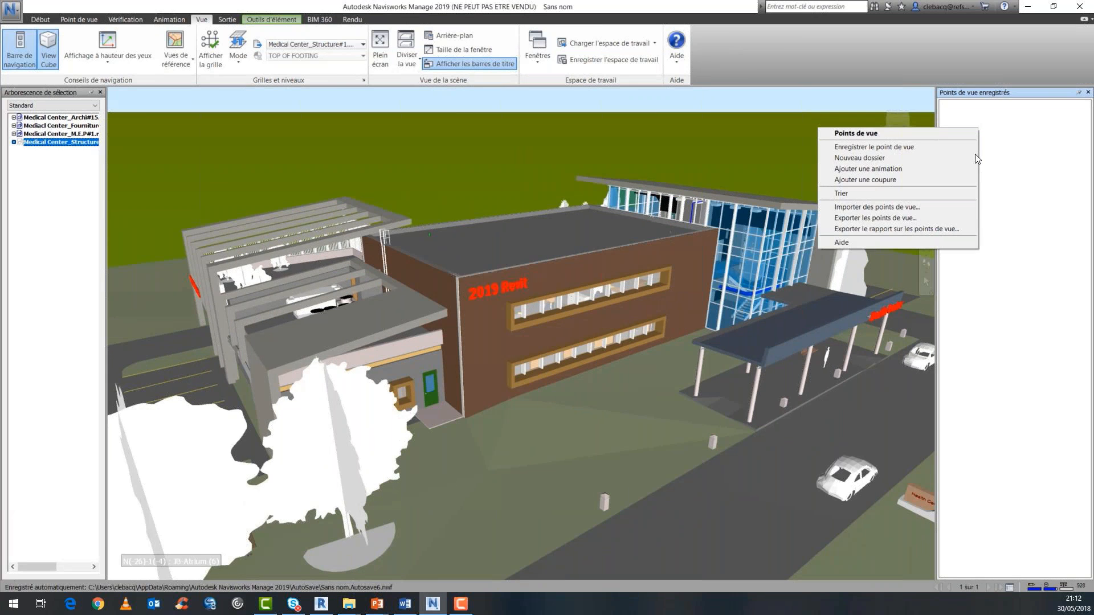
pyautogui.click(975, 156)
pyautogui.write('Points de vue du 31.05.18')
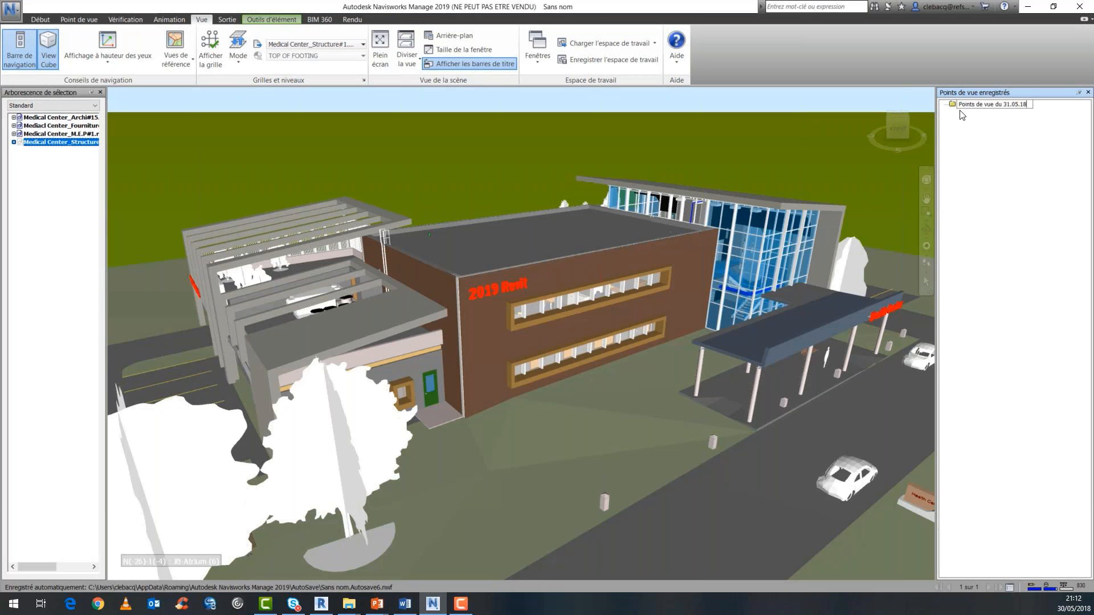
pyautogui.press('Return')
# Save a viewpoint of the whole building and its surroundings and name it "Vue Global du modèle.".
pyautogui.click(84, 20)
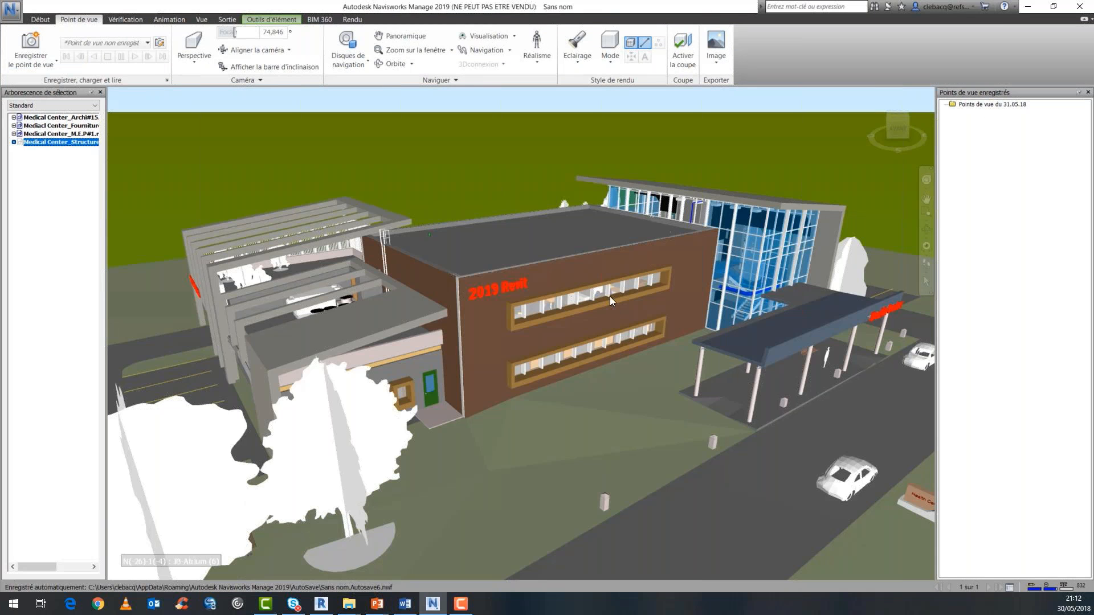
pyautogui.moveTo(608, 287)
pyautogui.mouseDown()
pyautogui.moveTo(607, 269)
pyautogui.moveTo(610, 288)
pyautogui.mouseUp()
pyautogui.scroll(-5, 610, 289)
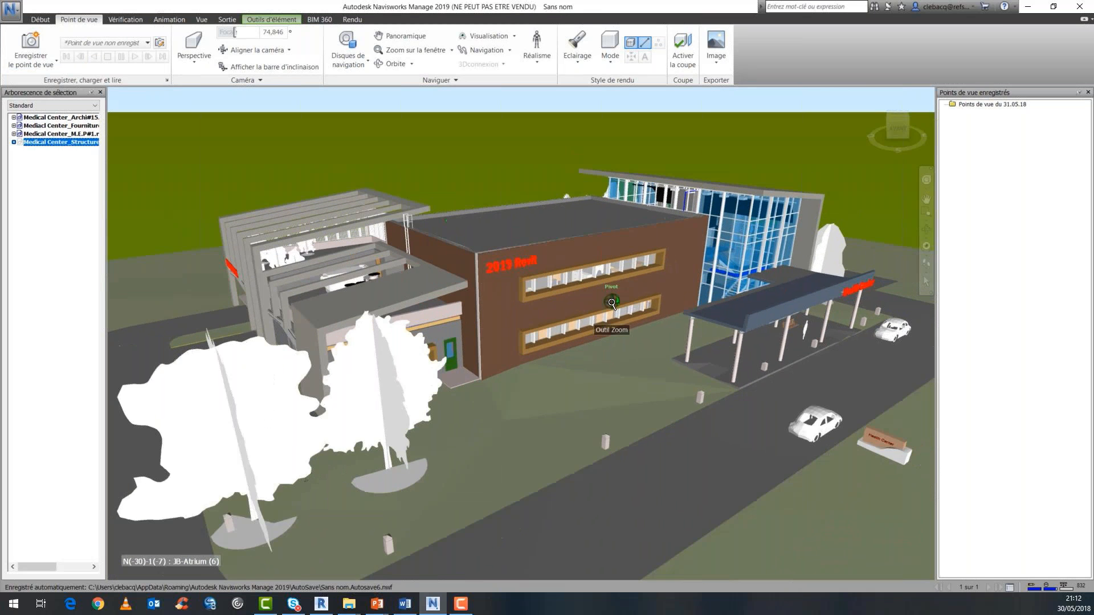
pyautogui.click(30, 45)
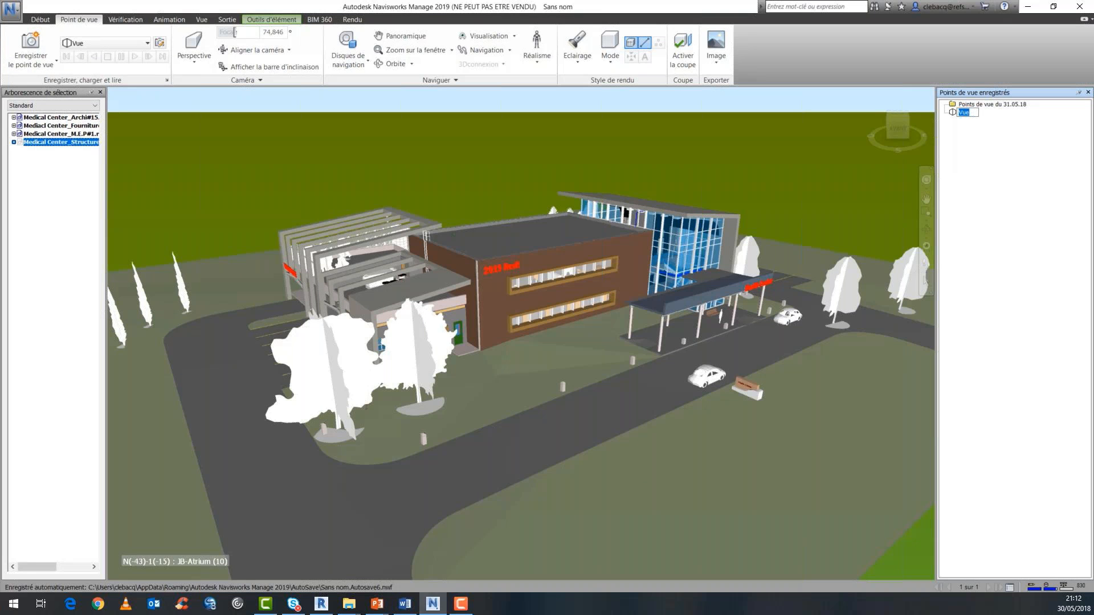
pyautogui.hotkey('alt', 'Tab')
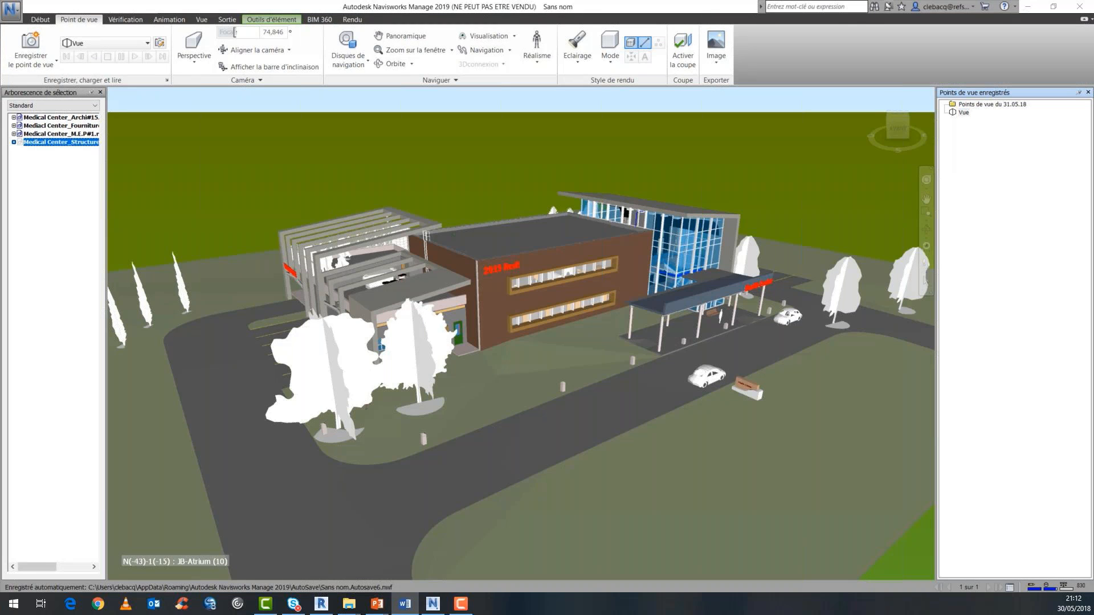
pyautogui.click(963, 114)
pyautogui.rightClick(964, 113)
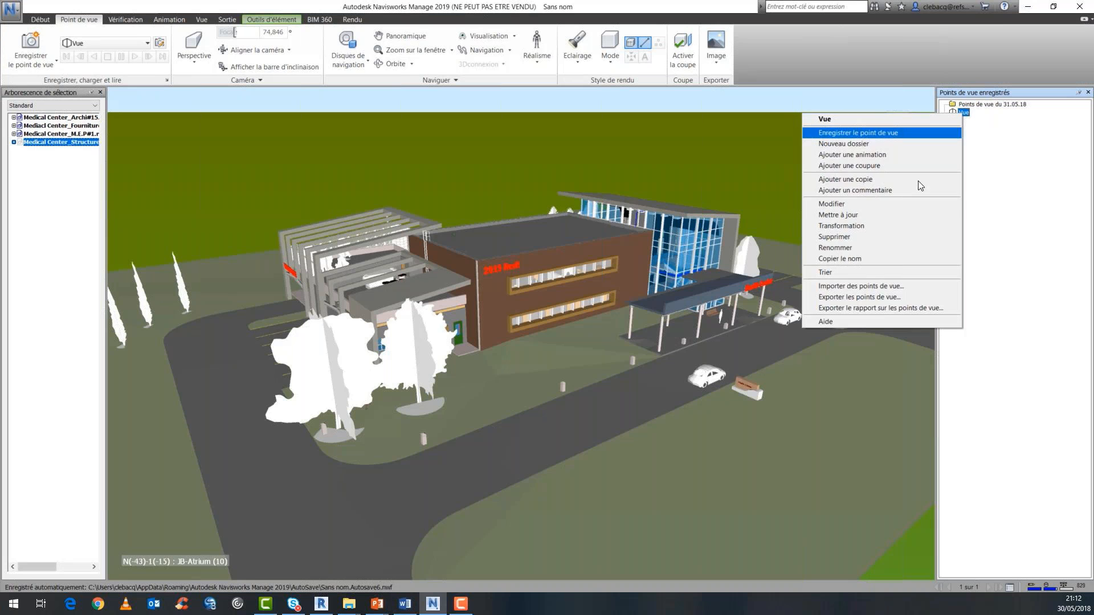
pyautogui.click(963, 113)
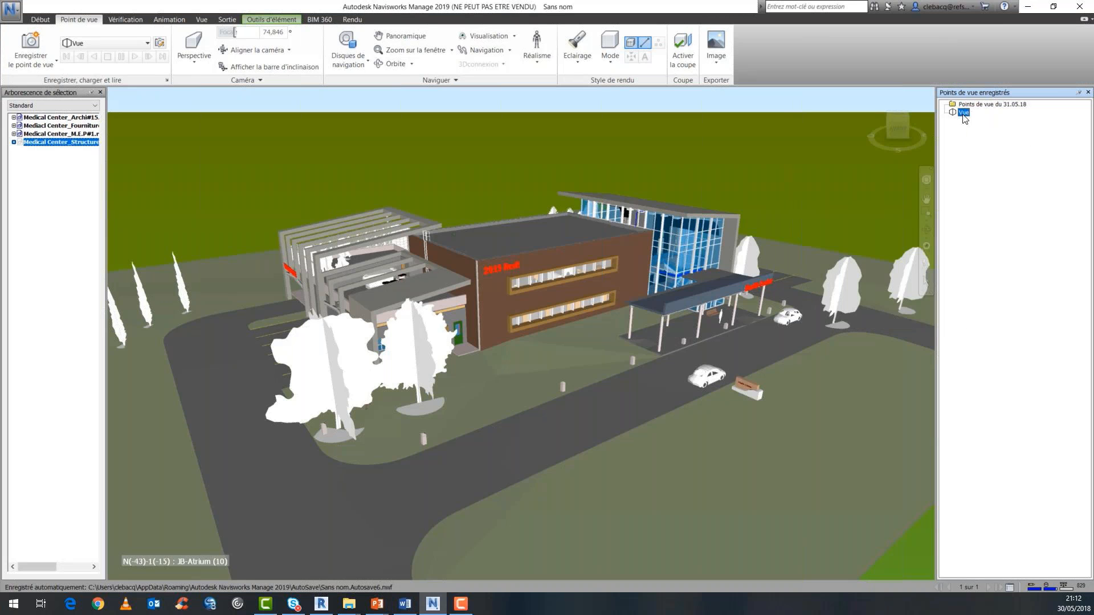
pyautogui.write('Vue Global du modèle.')
pyautogui.press('Return')
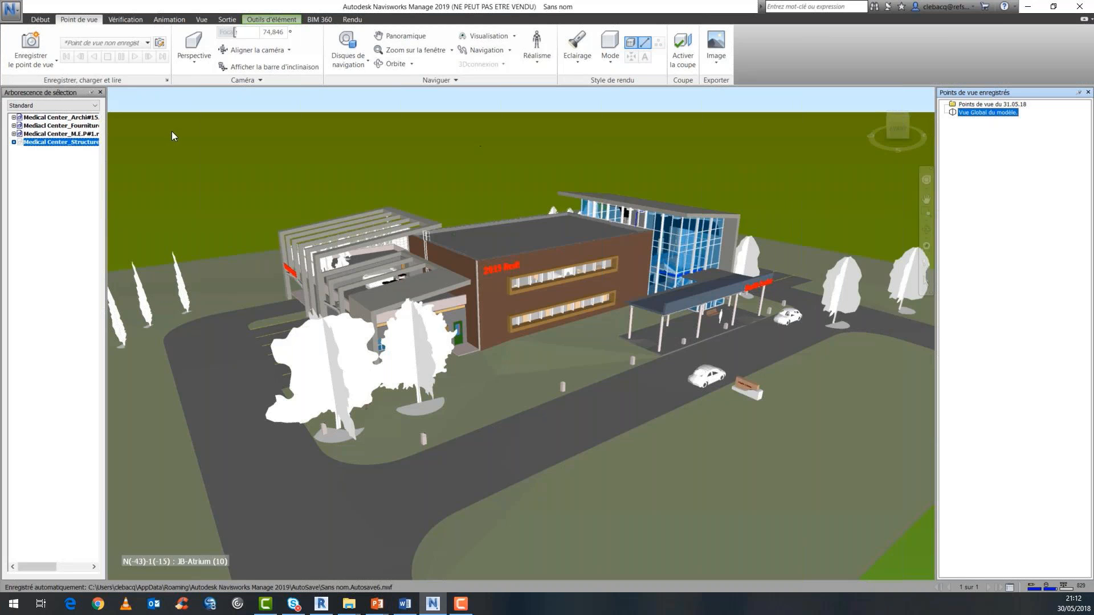
# Move the "Vue Global du modèle." viewpoint into the "Points de vue du 31.05.18" folder.
pyautogui.click(964, 141)
pyautogui.click(951, 113)
pyautogui.click(980, 157)
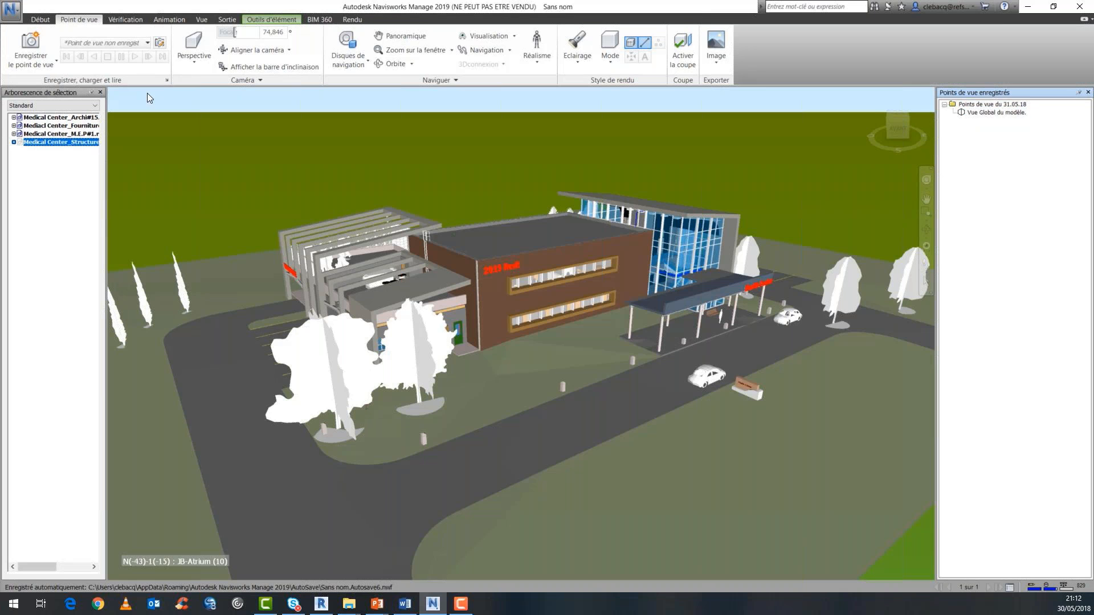
# Activate sectioning with Plan 1 and orbit to a high oblique view of the cut building.
pyautogui.click(678, 58)
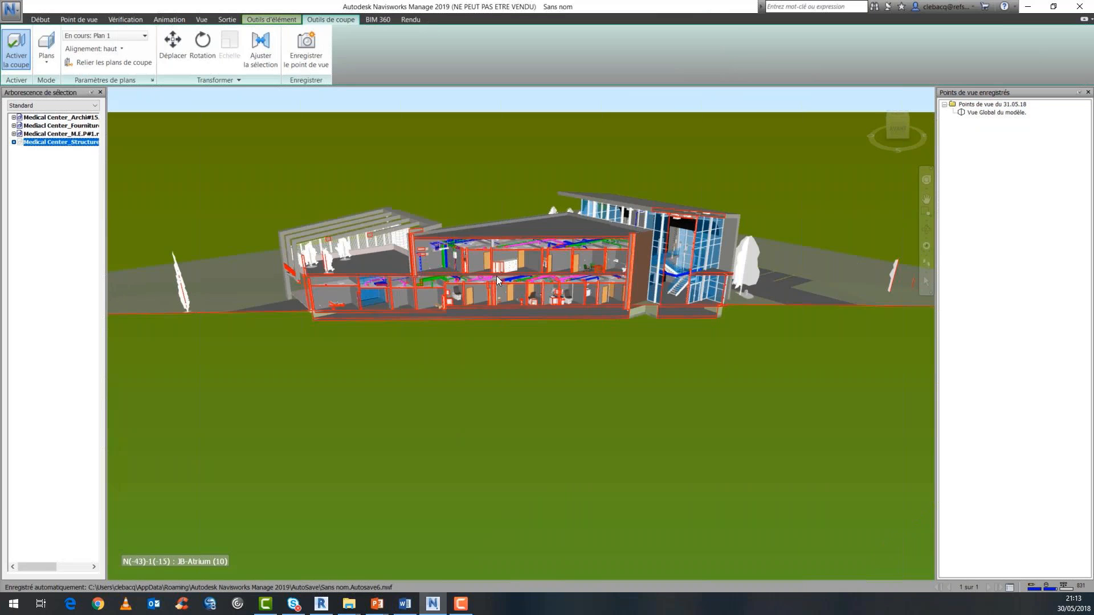
pyautogui.keyDown('shift'); pyautogui.moveTo(507, 284); pyautogui.dragTo(494, 297, button='middle'); pyautogui.keyUp('shift')
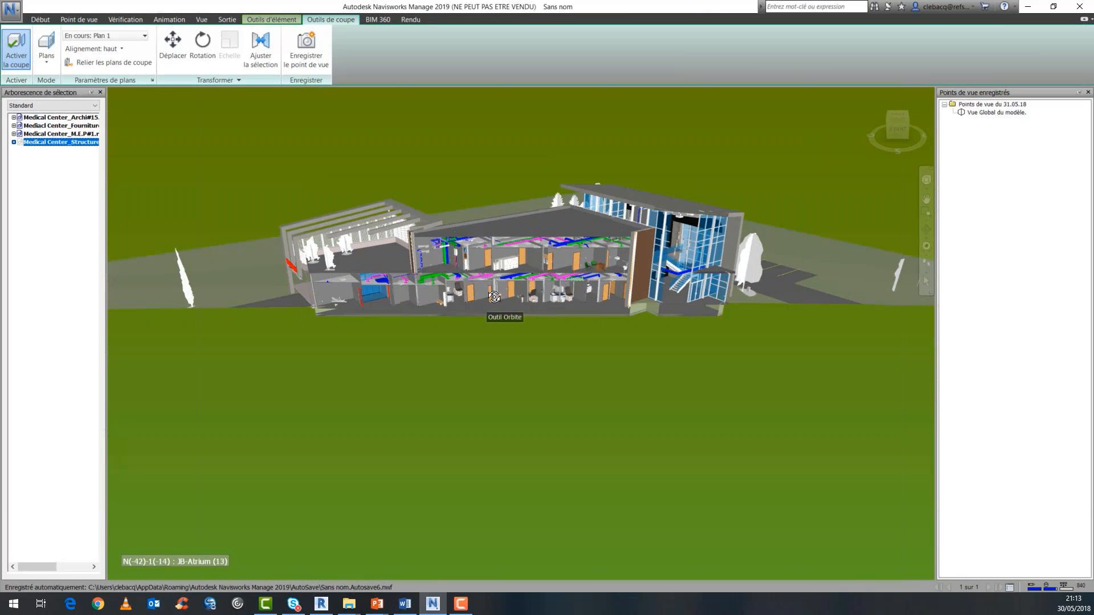
pyautogui.keyDown('shift'); pyautogui.moveTo(494, 297); pyautogui.dragTo(394, 347, button='middle'); pyautogui.keyUp('shift')
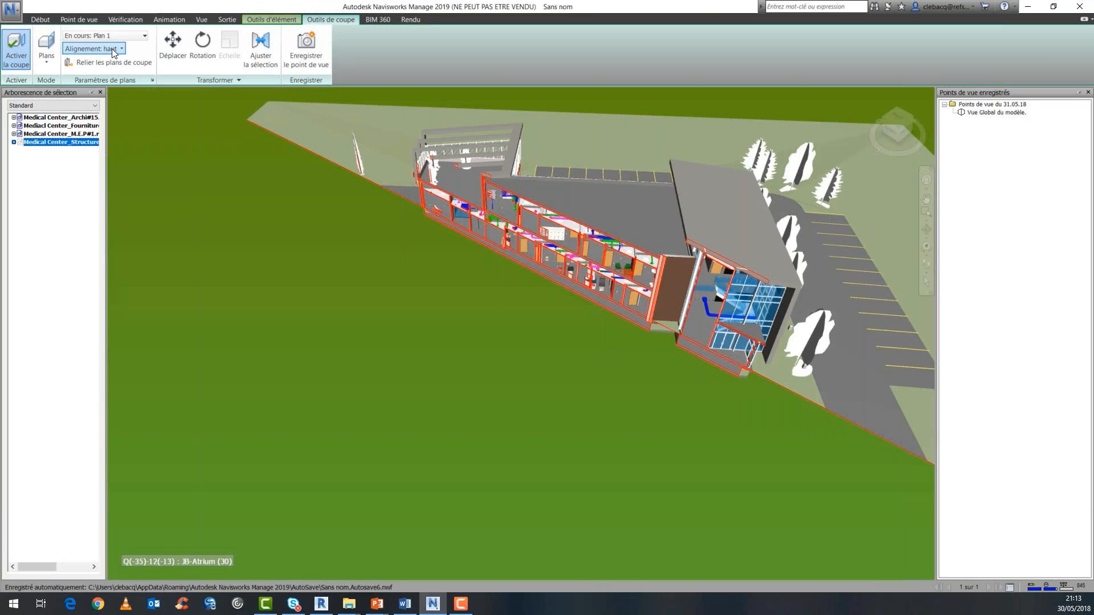
# Align the section plane with the main flat roof's surface, lower it to expose the rooms, and orbit to a view from above.
pyautogui.click(111, 49)
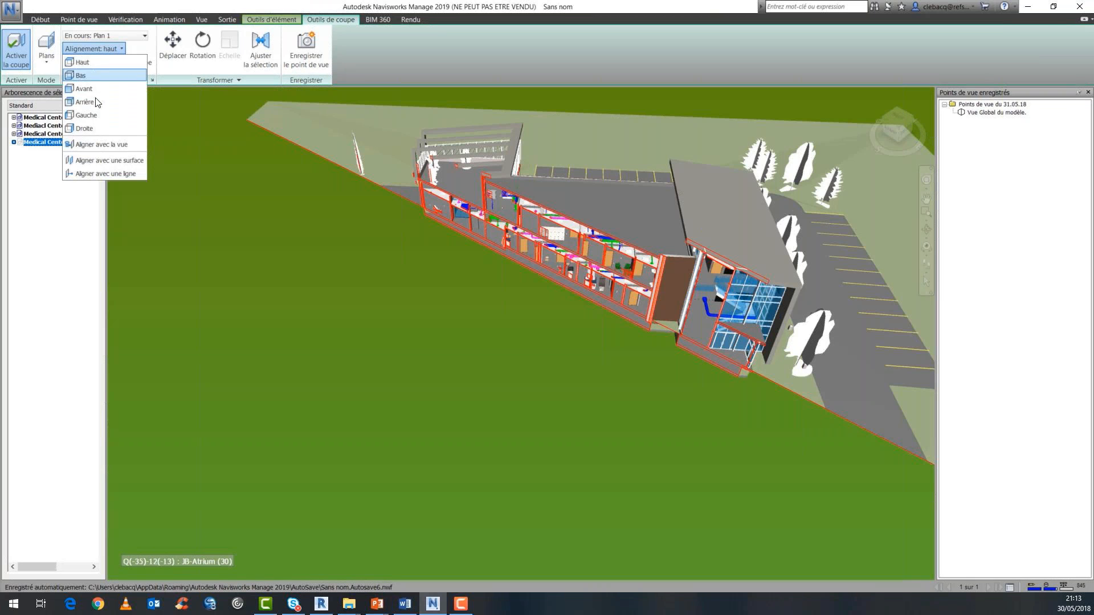
pyautogui.click(88, 158)
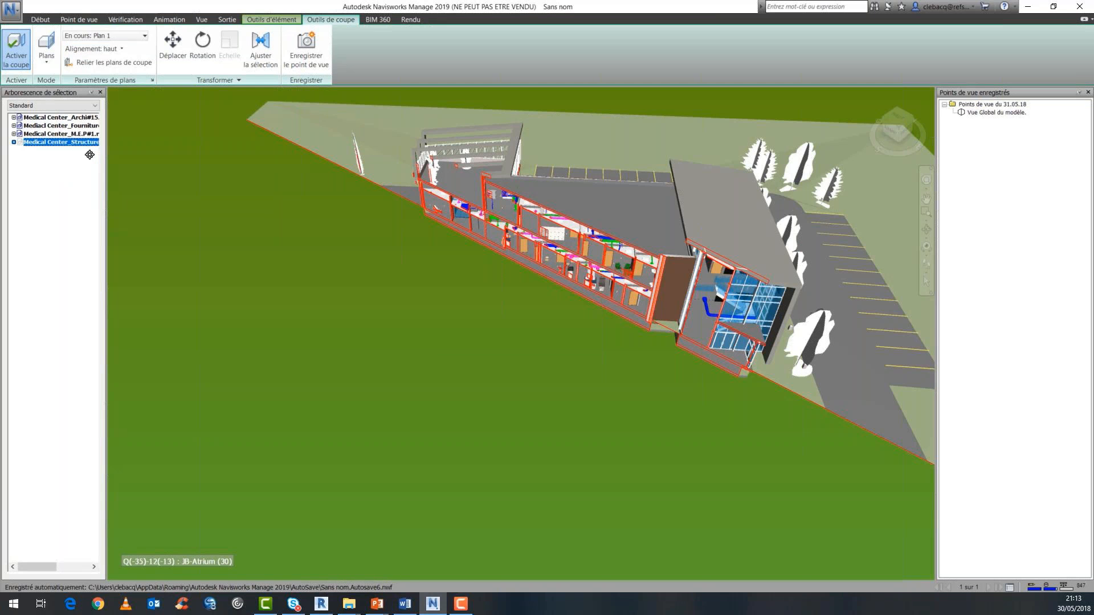
pyautogui.click(599, 205)
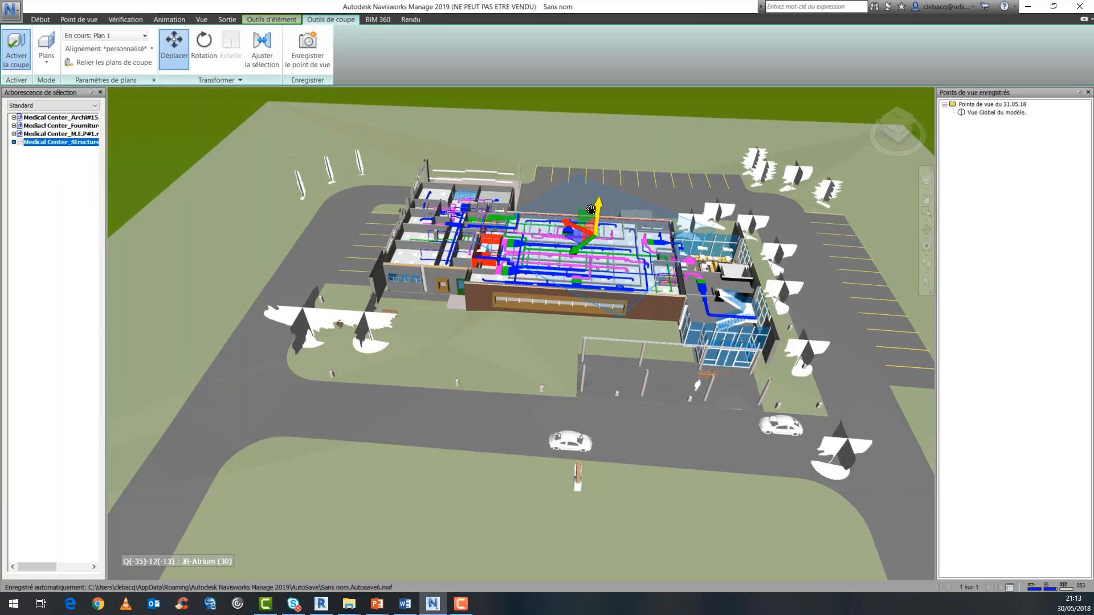
pyautogui.moveTo(591, 209); pyautogui.dragTo(590, 215)
pyautogui.moveTo(545, 366)
pyautogui.mouseDown(button='middle')
pyautogui.moveTo(531, 425)
pyautogui.moveTo(549, 400)
pyautogui.mouseUp(button='middle')
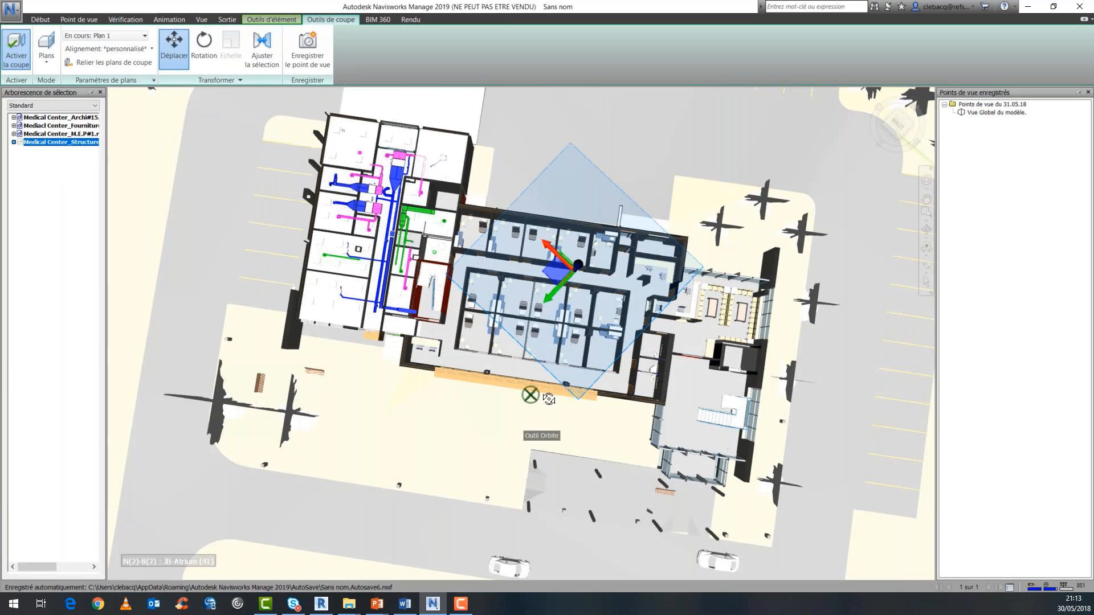
# Save the overhead view of the sectioned ground-floor rooms as a viewpoint named "Rez-de-chaussée.".
pyautogui.scroll(2, 545, 338)
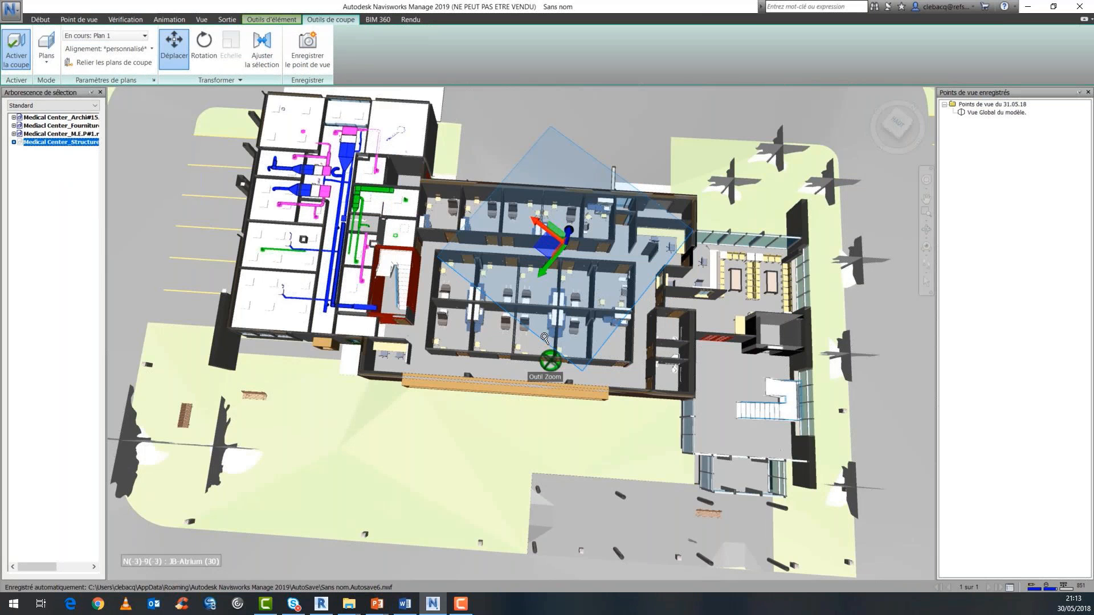
pyautogui.moveTo(545, 338); pyautogui.dragTo(543, 390, button='middle')
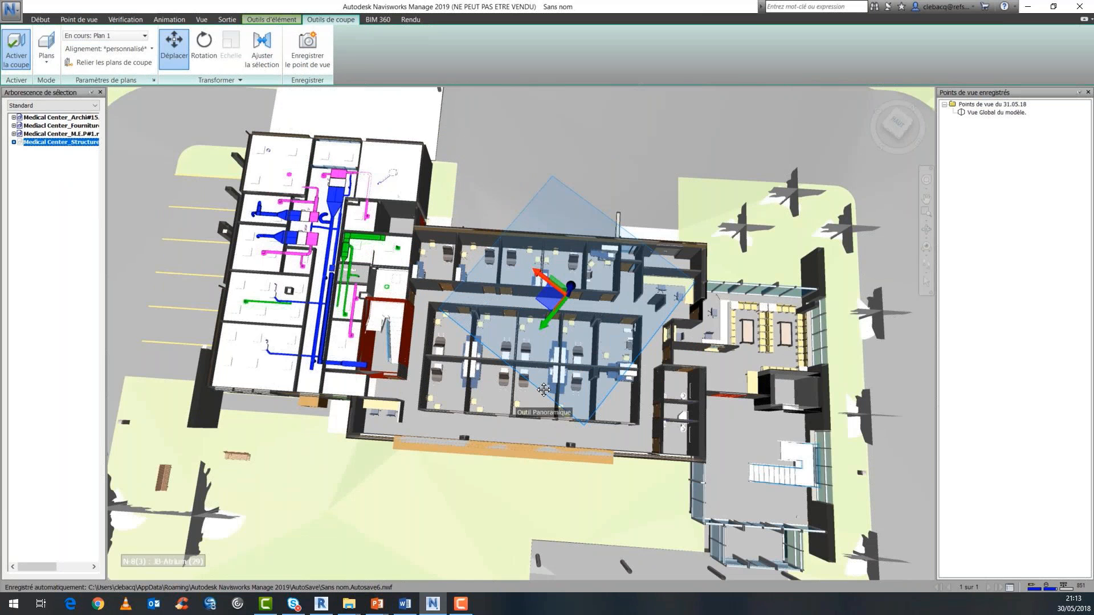
pyautogui.moveTo(544, 389)
pyautogui.mouseDown(button='middle')
pyautogui.moveTo(542, 373)
pyautogui.moveTo(610, 350)
pyautogui.mouseUp(button='middle')
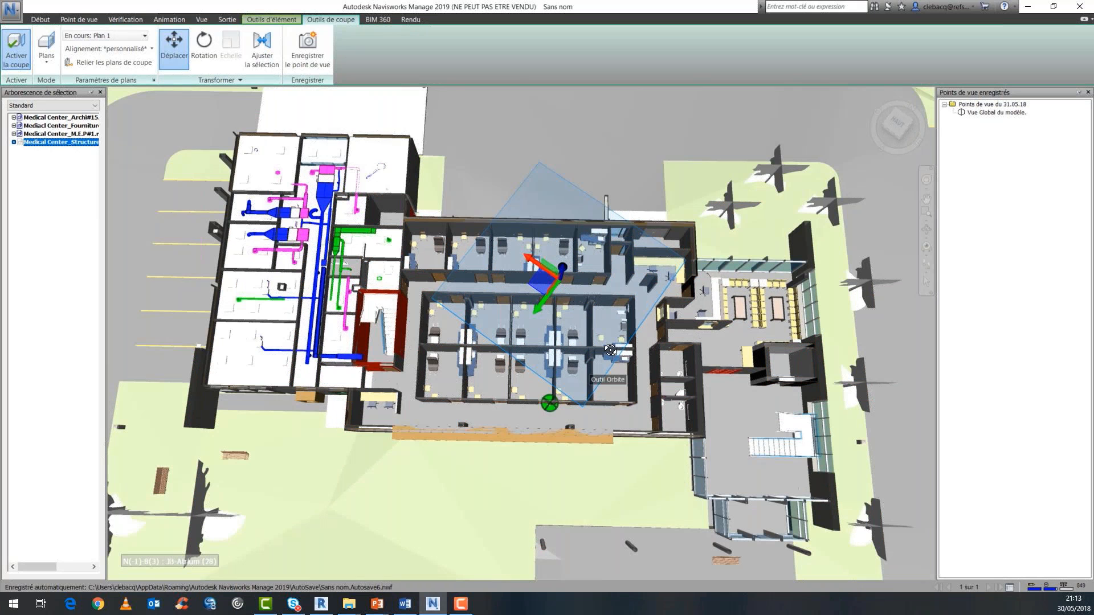
pyautogui.click(78, 19)
pyautogui.click(32, 43)
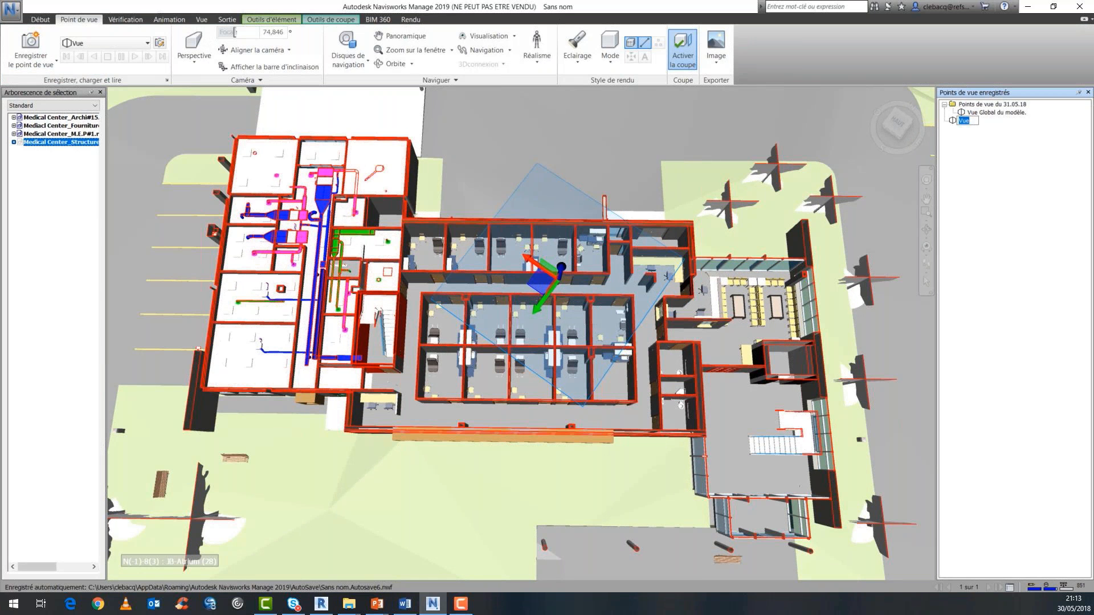
pyautogui.hotkey('alt', 'Tab')
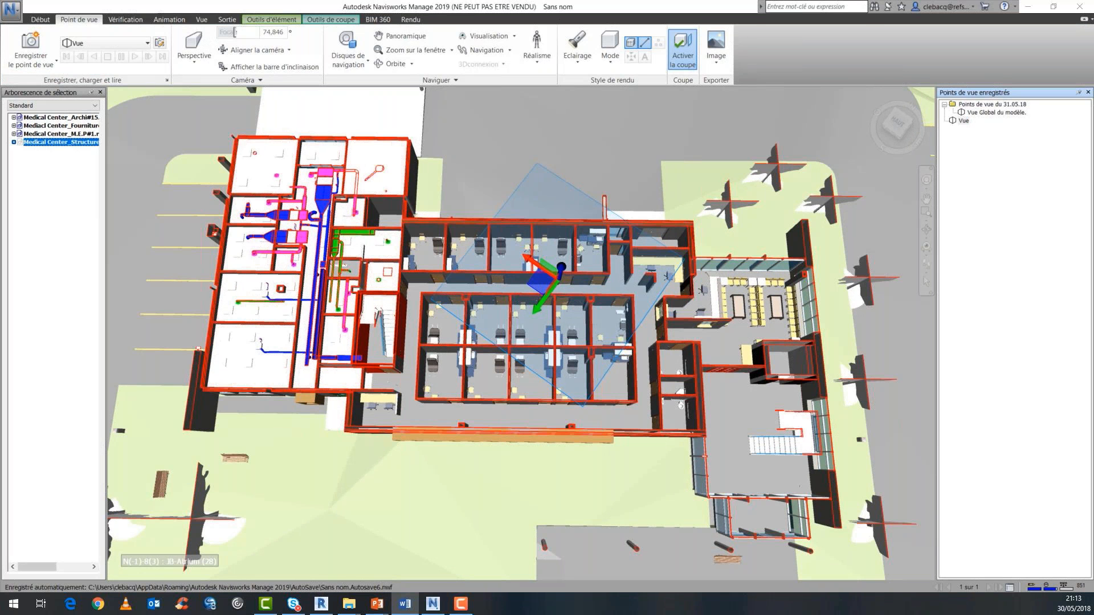
pyautogui.click(967, 121)
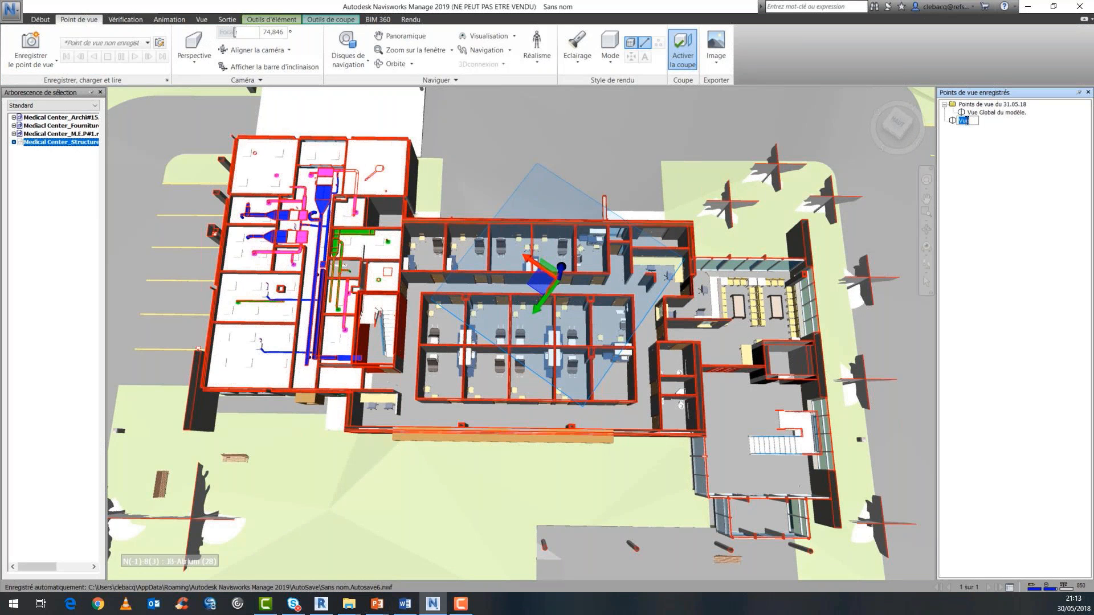
pyautogui.write('Rez-de-chaussée.')
pyautogui.click(1023, 219)
# Raise the section plane to expose the ground-floor ductwork and save that view as "Rez-de-chaussée Technique.".
pyautogui.moveTo(562, 265); pyautogui.dragTo(562, 265)
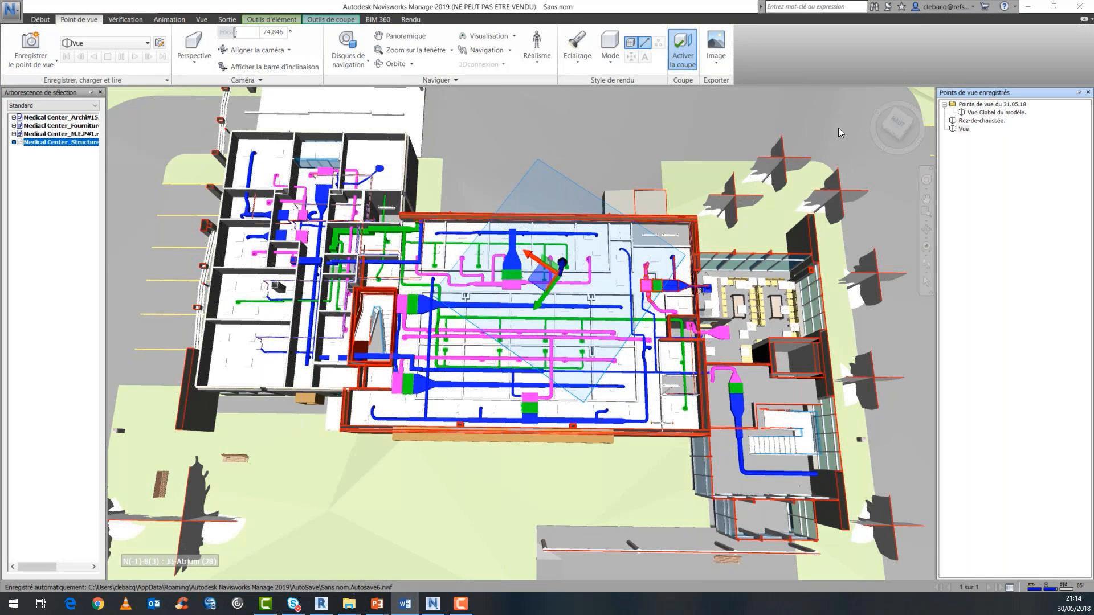
pyautogui.click(964, 129)
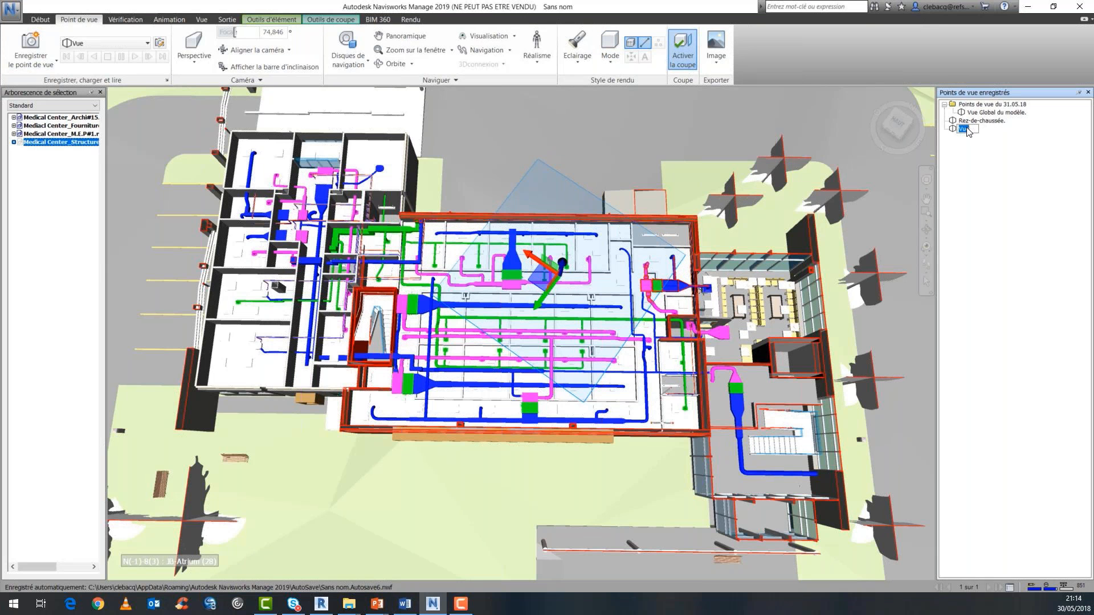
pyautogui.write('Rez-de-chaussée Technique.')
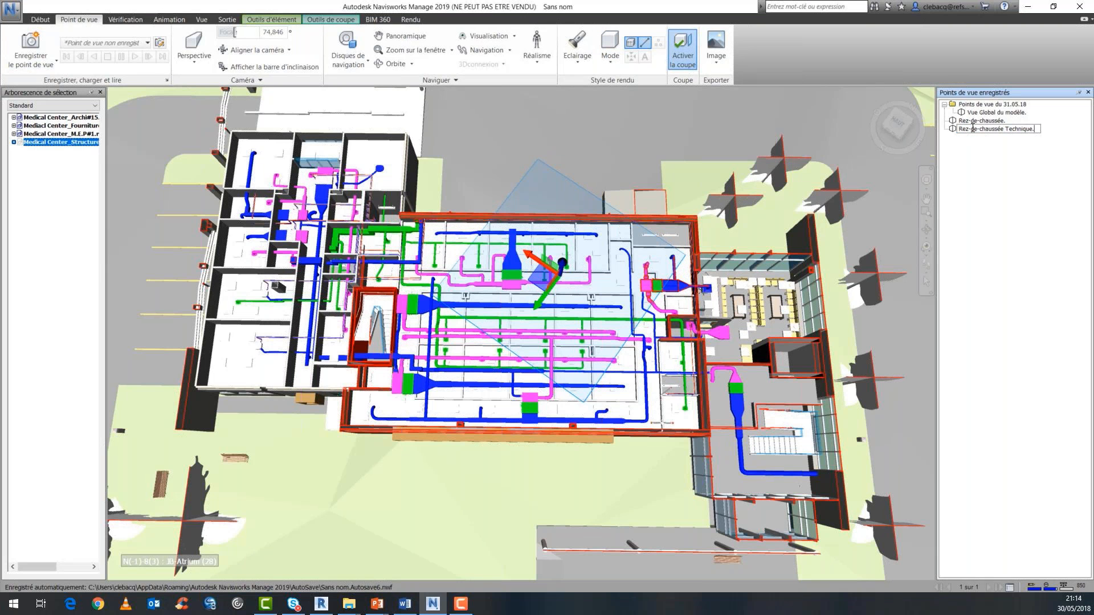
pyautogui.press('Return')
# Move the "Rez-de-chaussée." and "Rez-de-chaussée Technique." viewpoints into the "Points de vue du 31.05.18" folder.
pyautogui.click(954, 122)
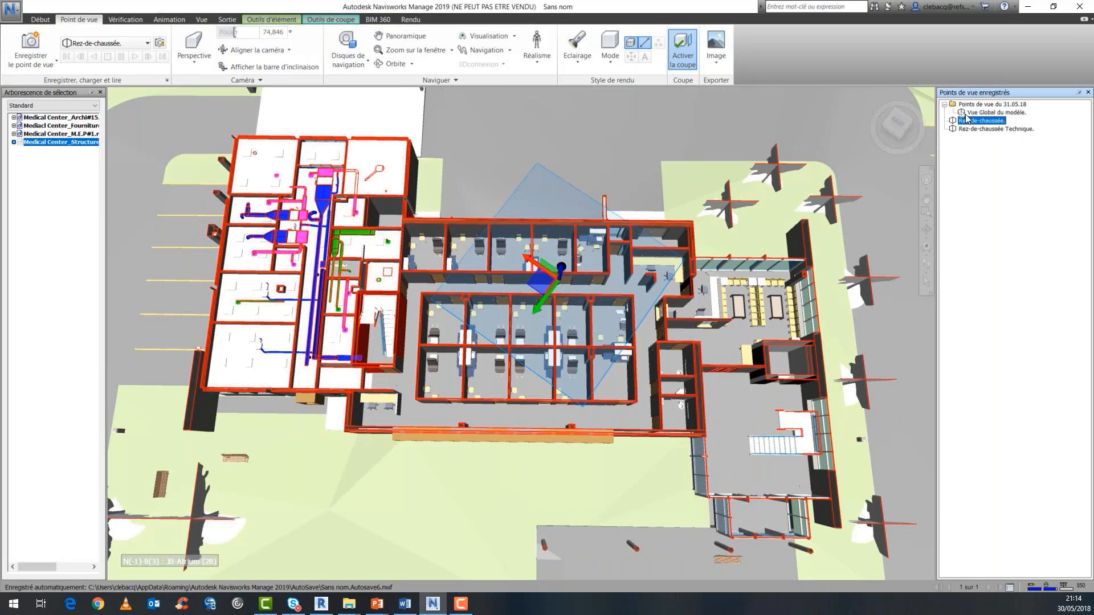
pyautogui.moveTo(965, 115); pyautogui.dragTo(970, 118)
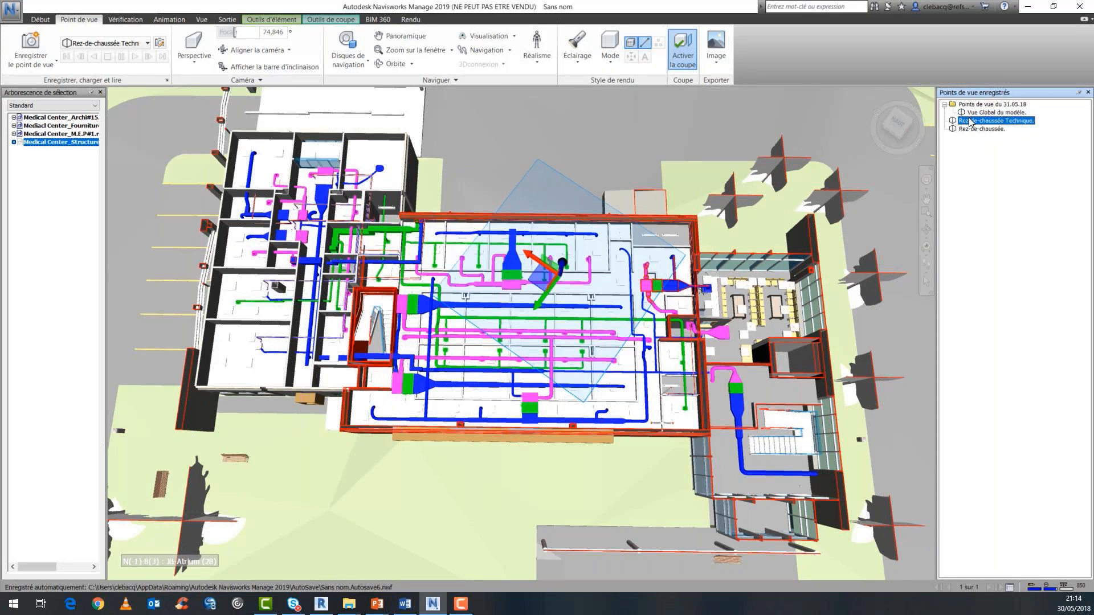
pyautogui.click(954, 130)
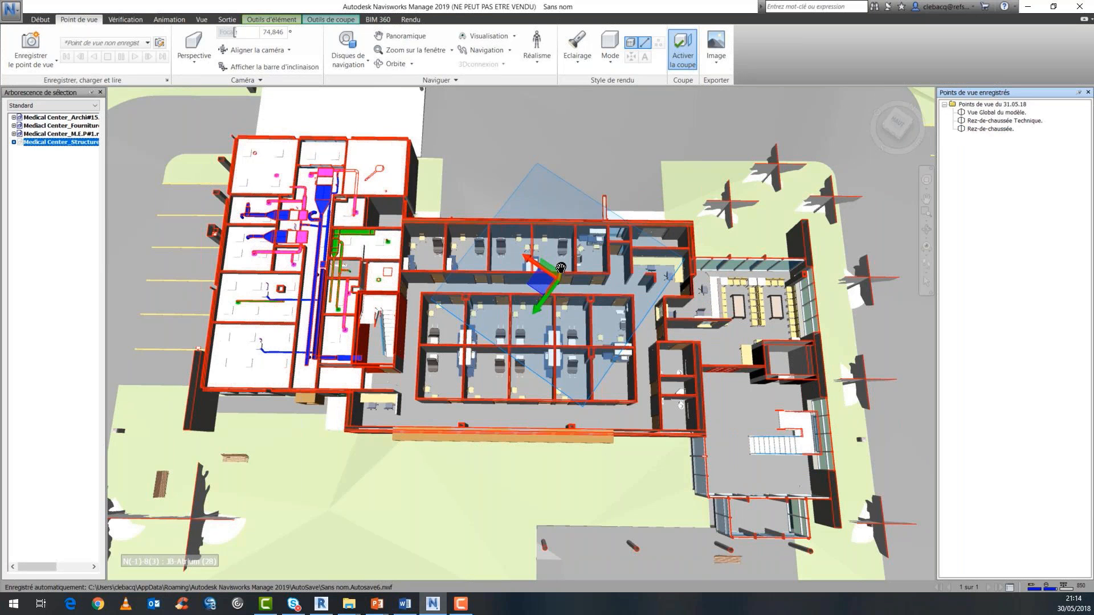
# Raise the section plane to expose the furnished first-floor rooms and save a viewpoint named "Premier étage.".
pyautogui.moveTo(561, 268); pyautogui.dragTo(561, 268)
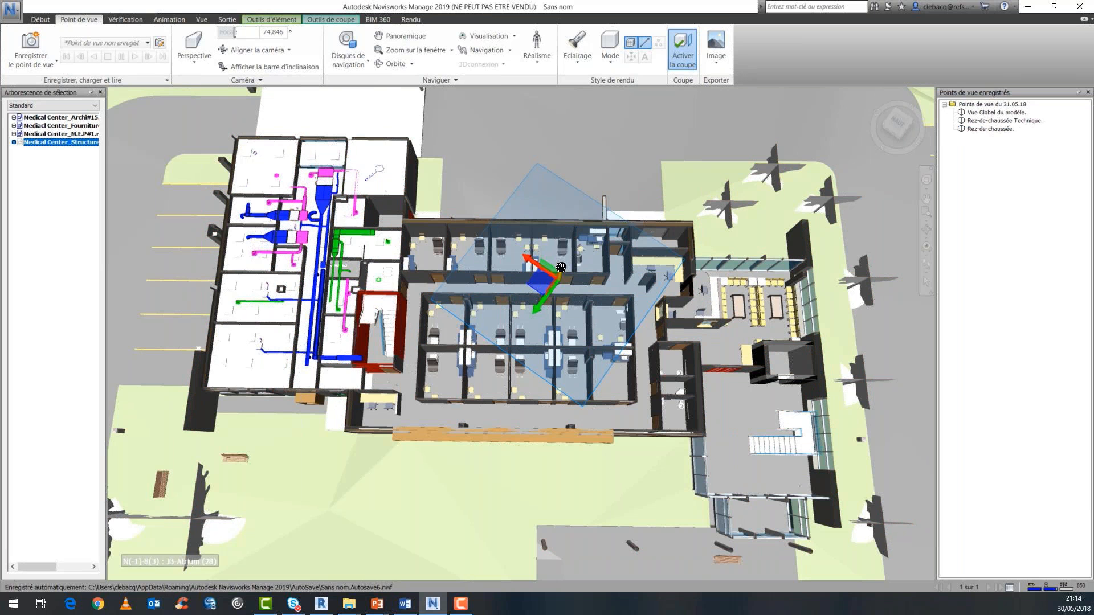
pyautogui.moveTo(562, 268); pyautogui.dragTo(566, 246)
pyautogui.click(32, 48)
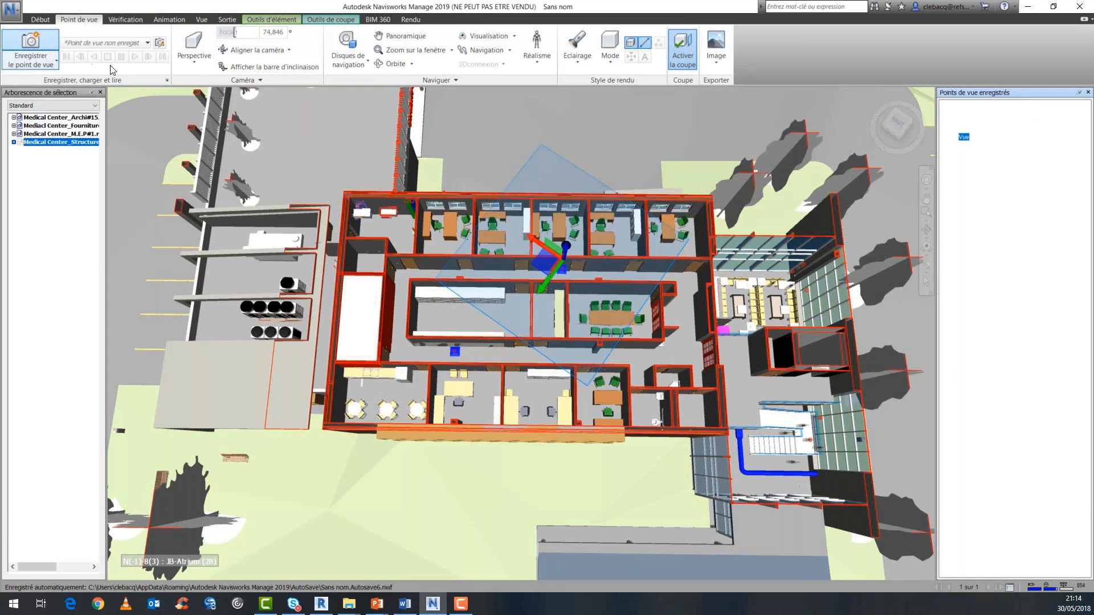
pyautogui.hotkey('alt', 'Tab')
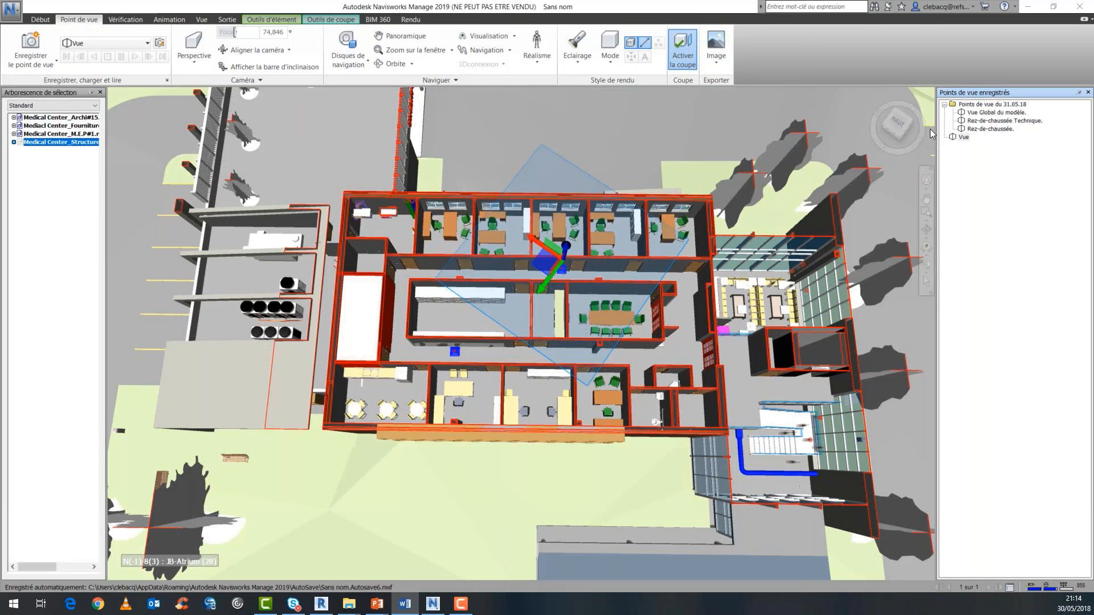
pyautogui.click(964, 138)
pyautogui.write('Premier étage.')
pyautogui.press('Return')
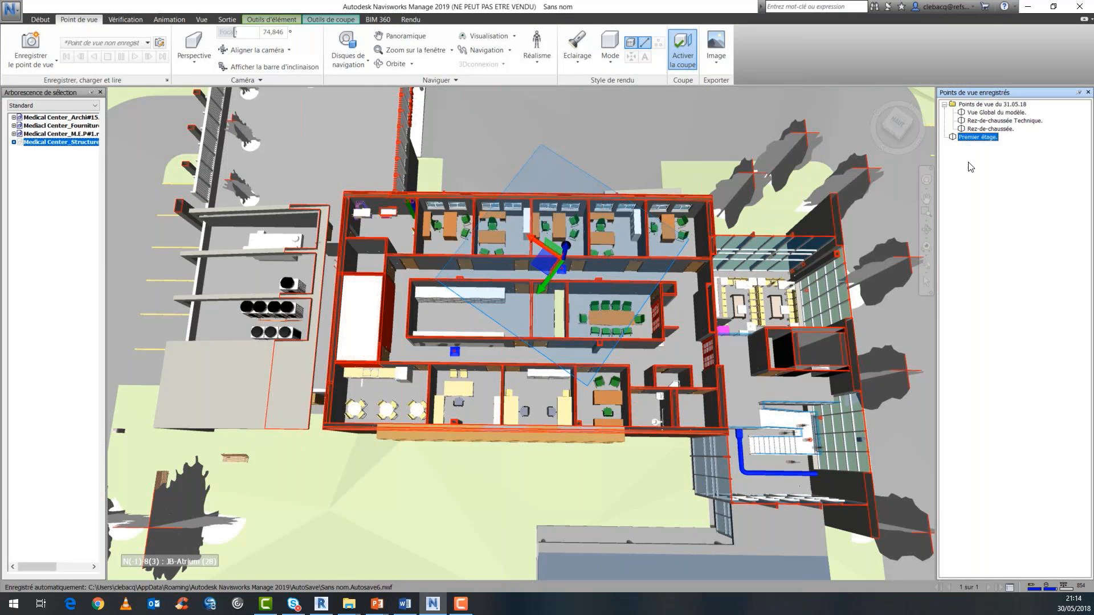
# Raise the section plane to expose the first-floor ductwork and save a viewpoint named "Premier étage Technique.".
pyautogui.click(565, 246)
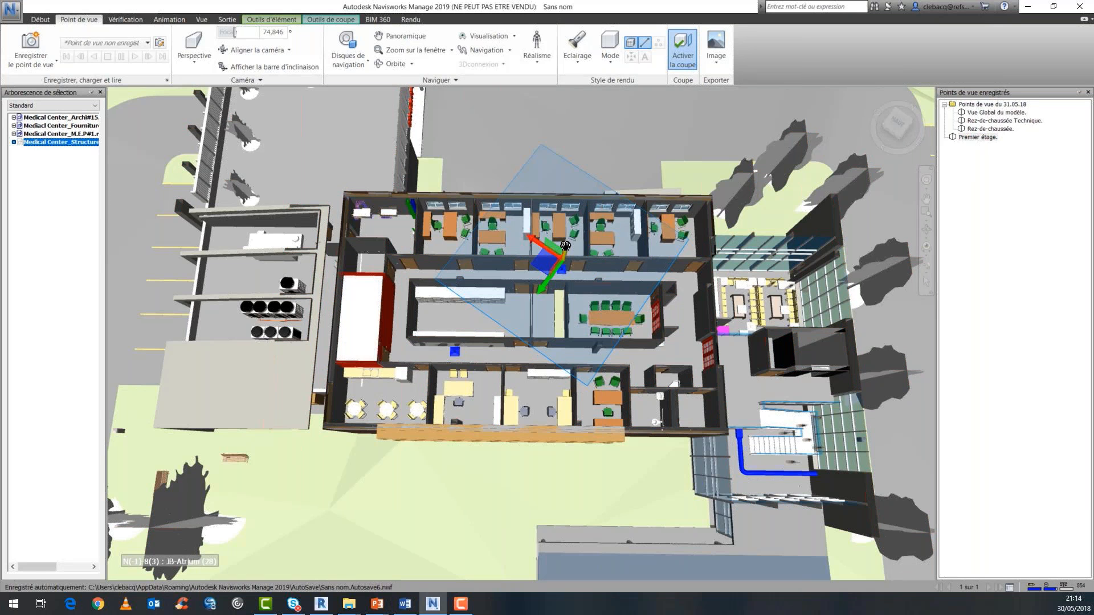
pyautogui.moveTo(565, 246); pyautogui.dragTo(567, 240)
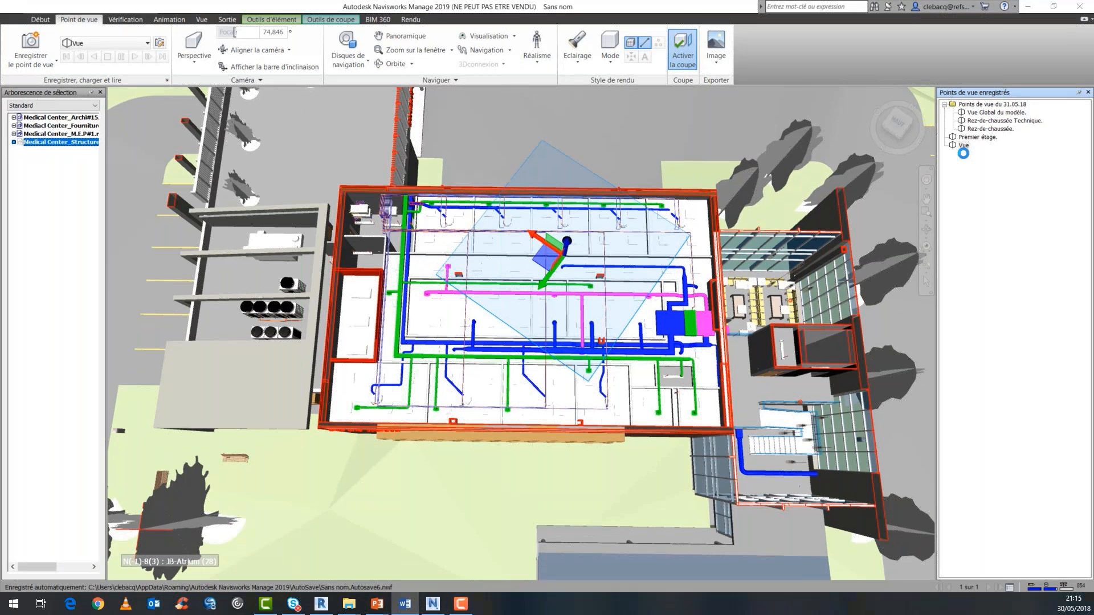
pyautogui.click(964, 151)
pyautogui.write('Premier étage Technique.')
# Move the "Premier étage." and "Premier étage Technique." viewpoints into the "Points de vue du 31.05.18" folder.
pyautogui.moveTo(954, 151); pyautogui.dragTo(956, 143)
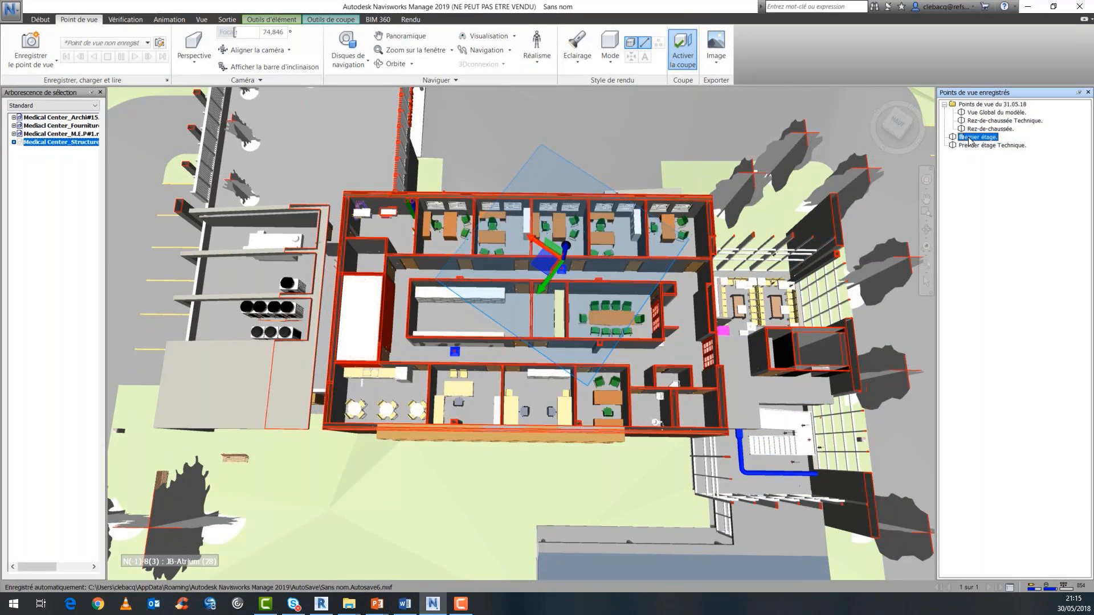
pyautogui.moveTo(969, 139)
pyautogui.mouseDown()
pyautogui.moveTo(991, 126)
pyautogui.moveTo(960, 138)
pyautogui.moveTo(975, 133)
pyautogui.mouseUp()
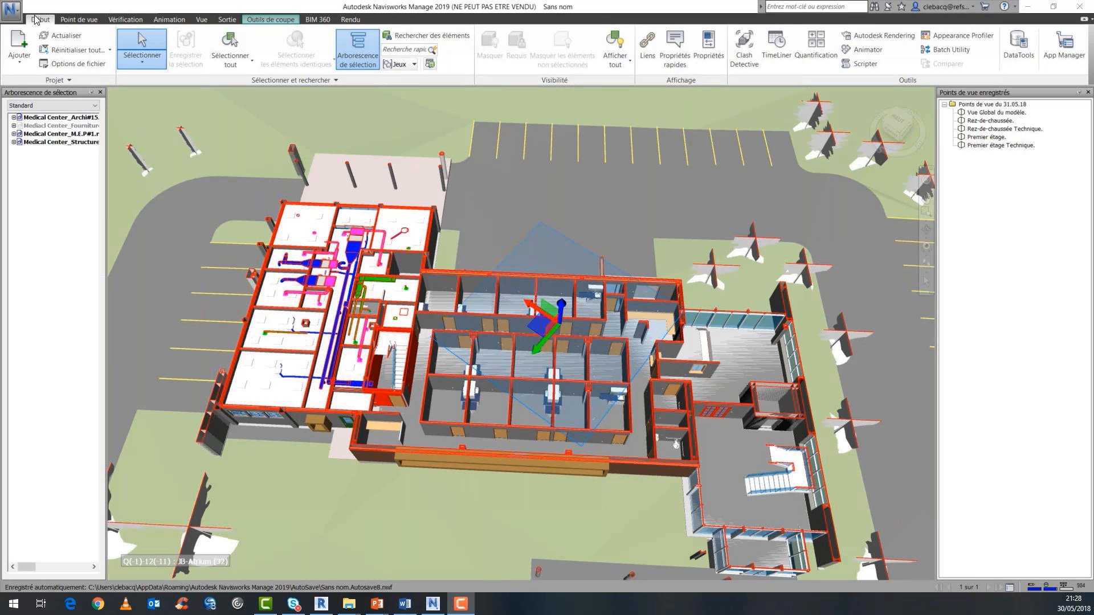
# Add a Clash Detective test that checks Medical Center_M.E.P#1.rvt against itself and run it with type Dur and 0,001 m tolerance.
pyautogui.click(750, 60)
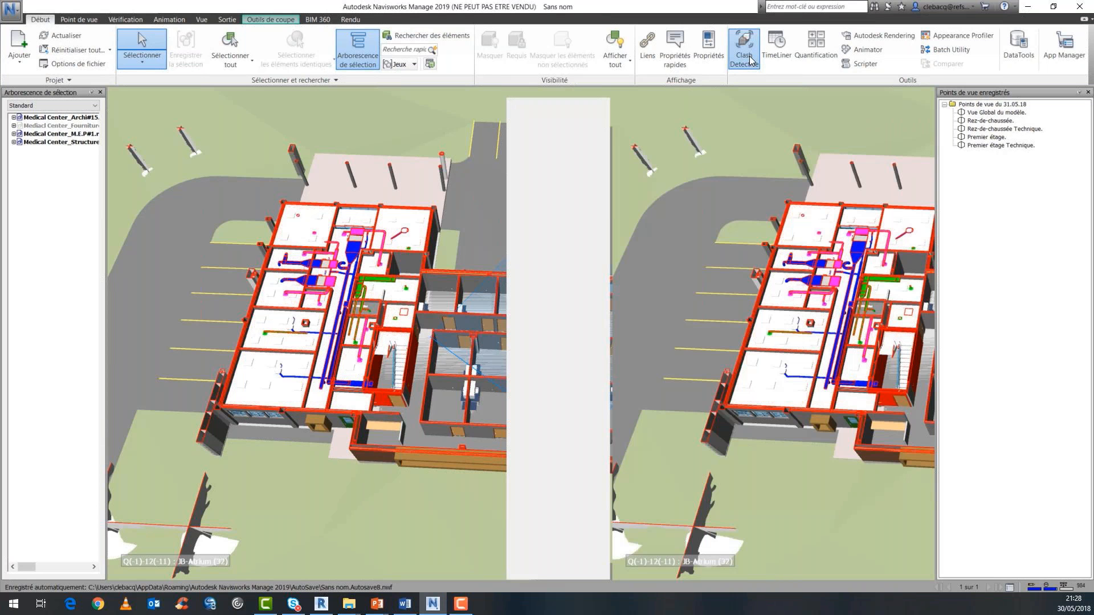
pyautogui.click(748, 57)
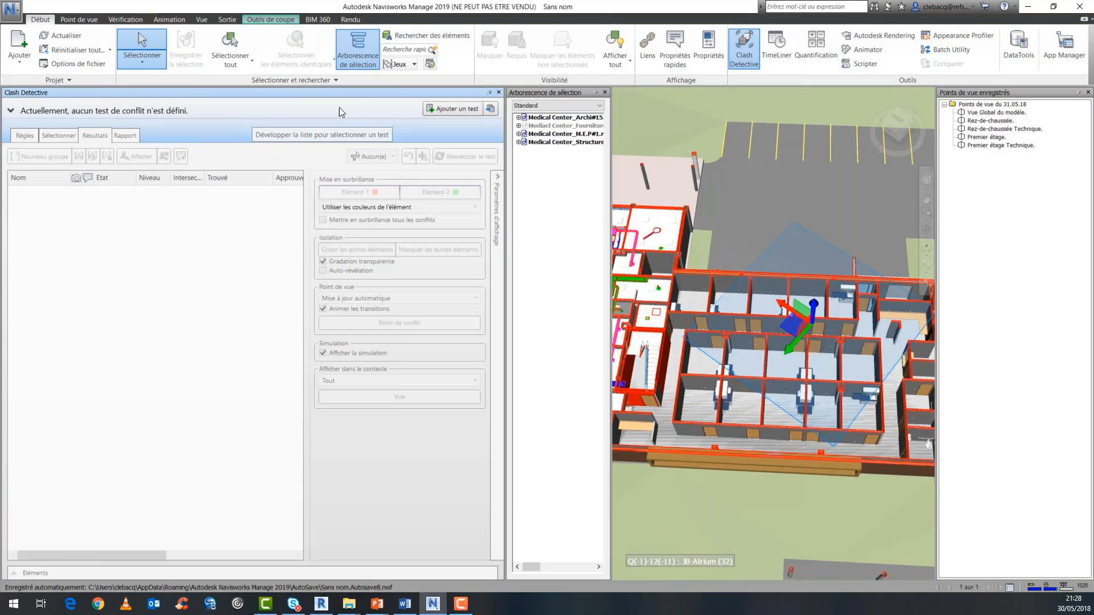
pyautogui.click(452, 108)
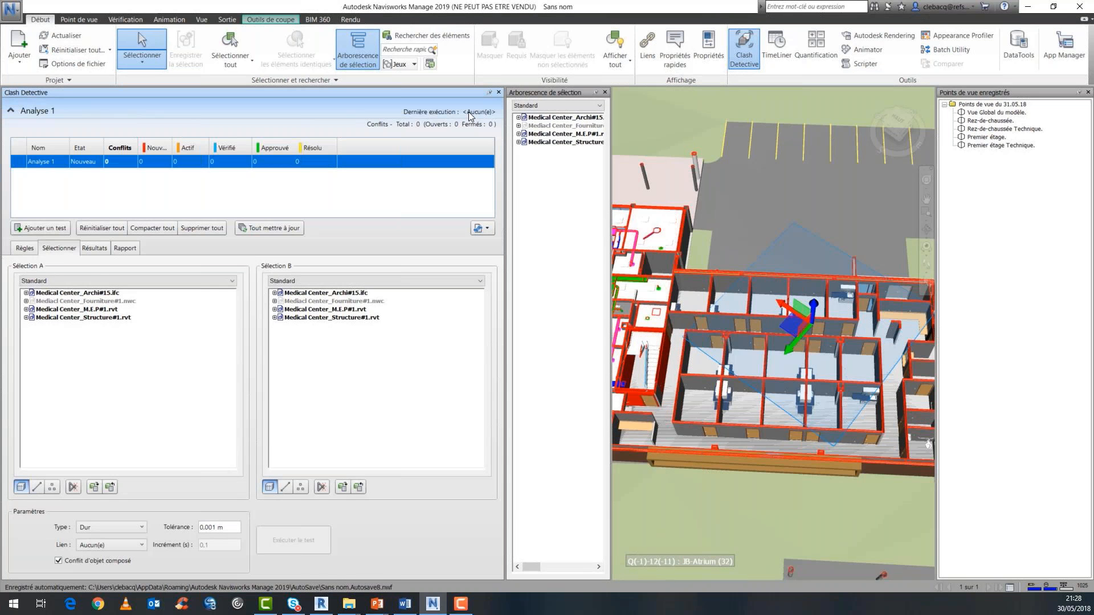
pyautogui.click(117, 310)
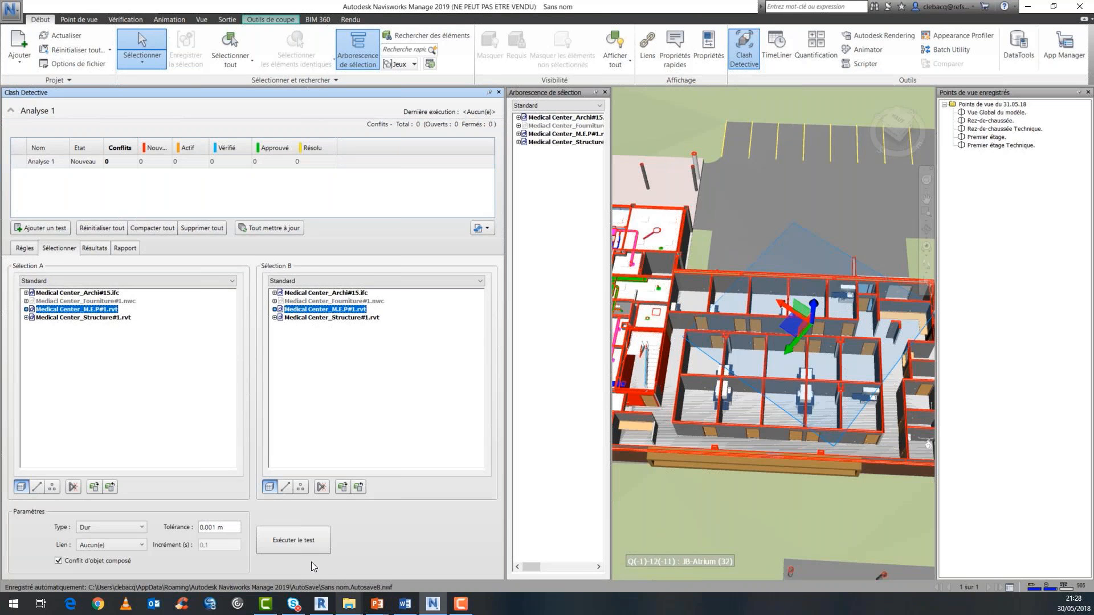
pyautogui.click(310, 540)
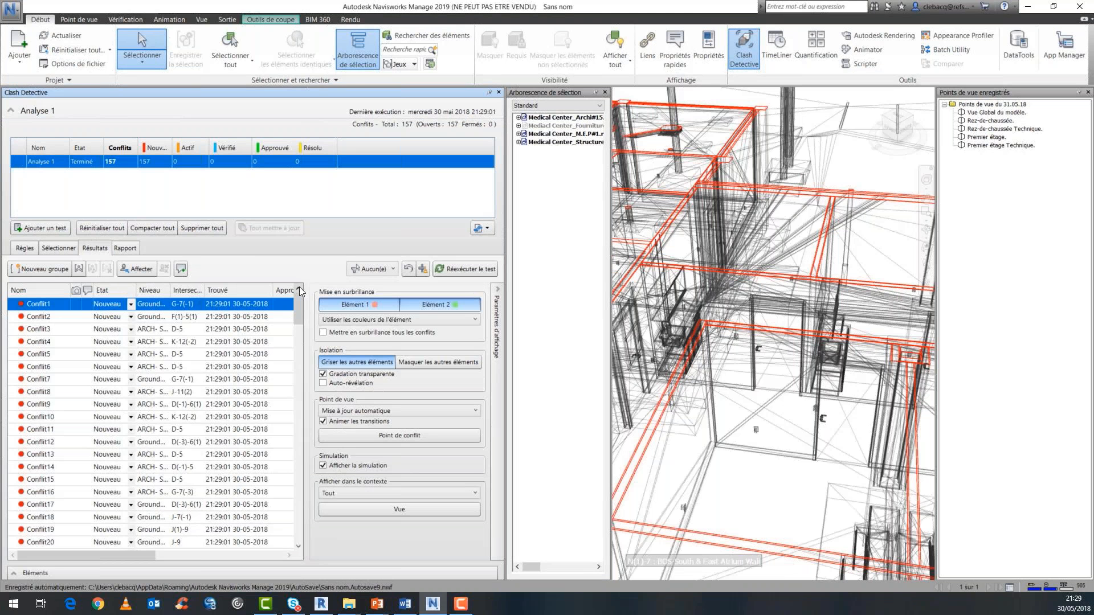
# Close the selection tree and the saved viewpoints list to enlarge the model view.
pyautogui.click(605, 92)
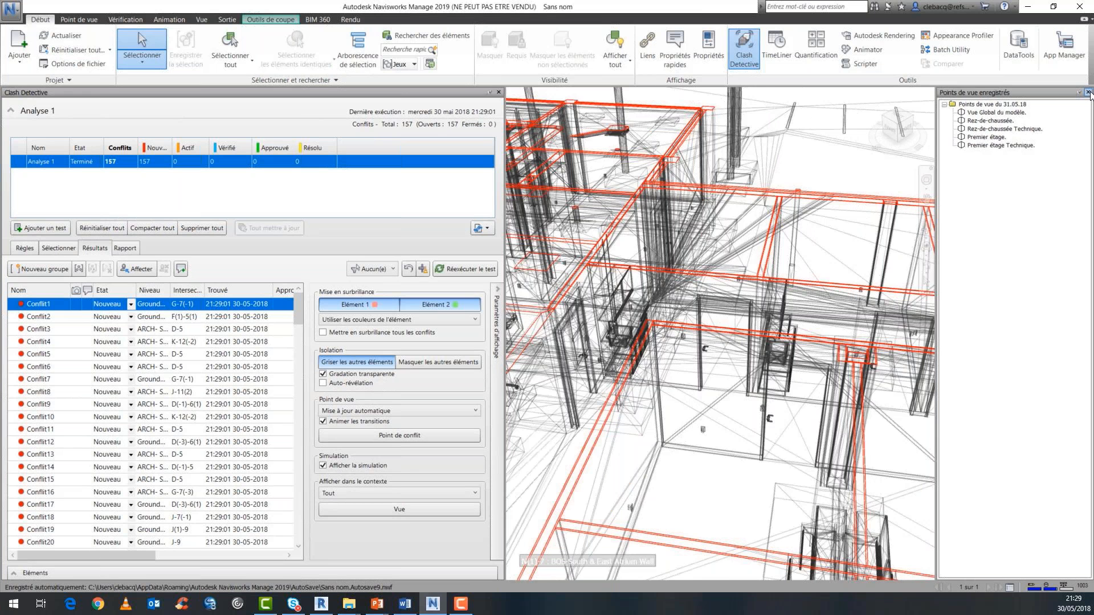
pyautogui.click(1088, 93)
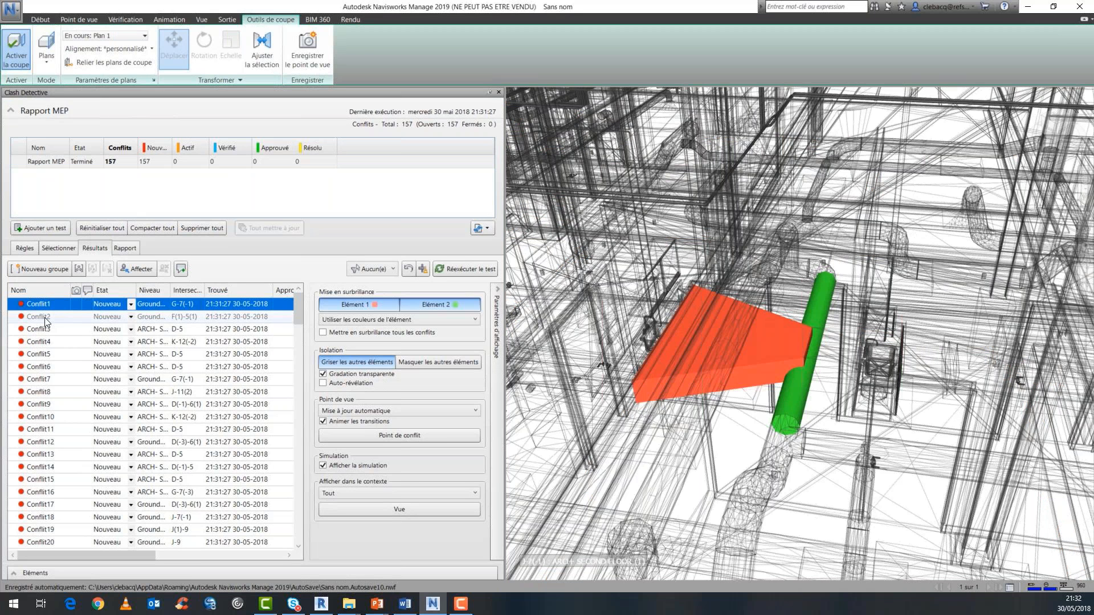
# Inspect Conflit6 and Conflit7 in the model, and set the status of Conflit6 to Résolu.
pyautogui.click(56, 367)
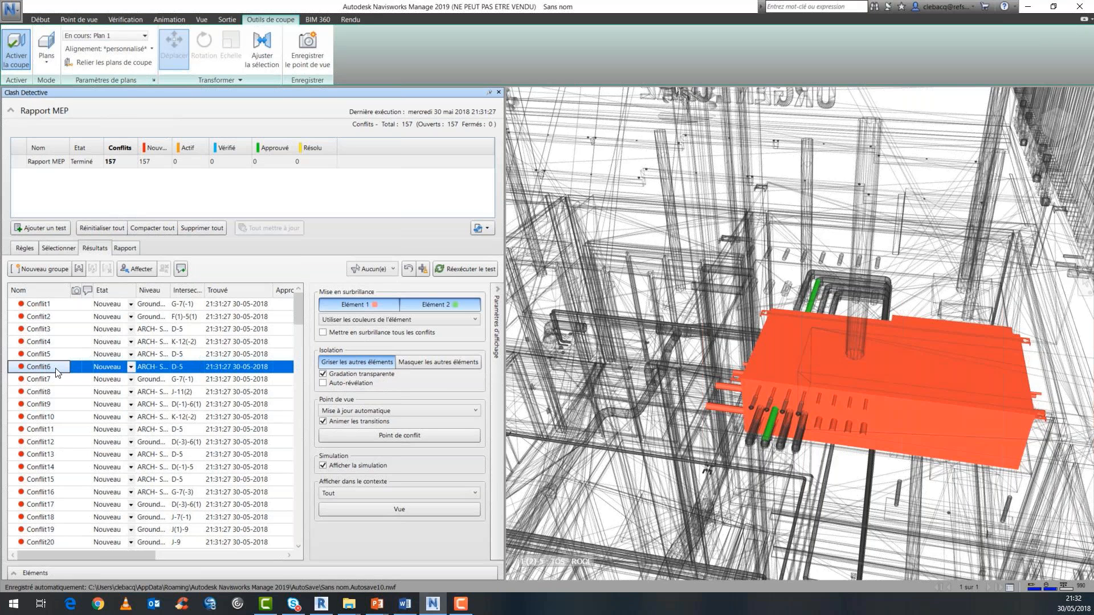
pyautogui.press('Down')
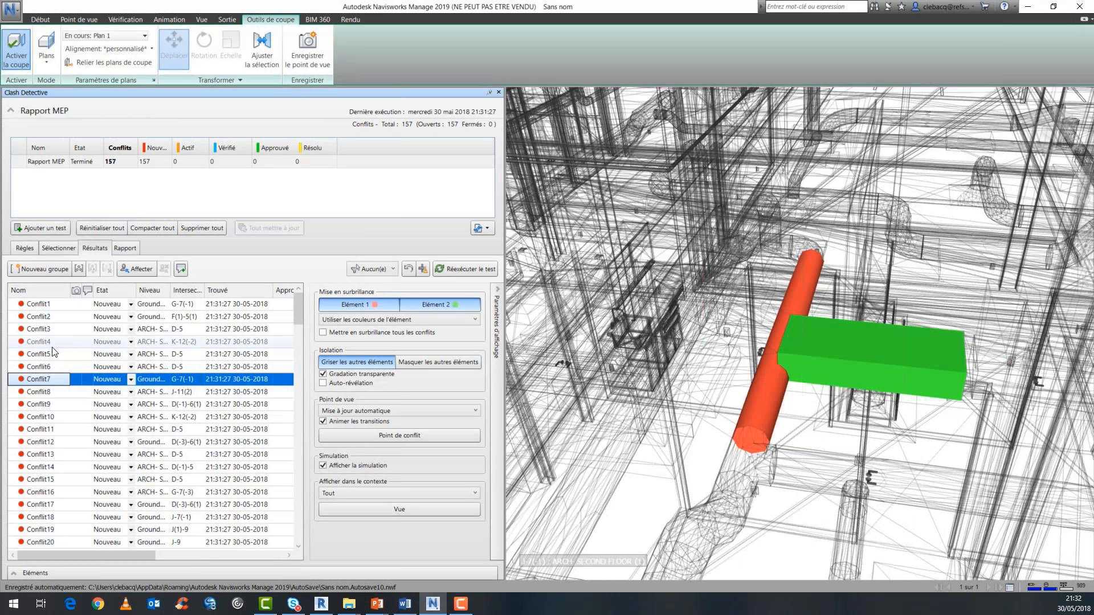
pyautogui.click(131, 367)
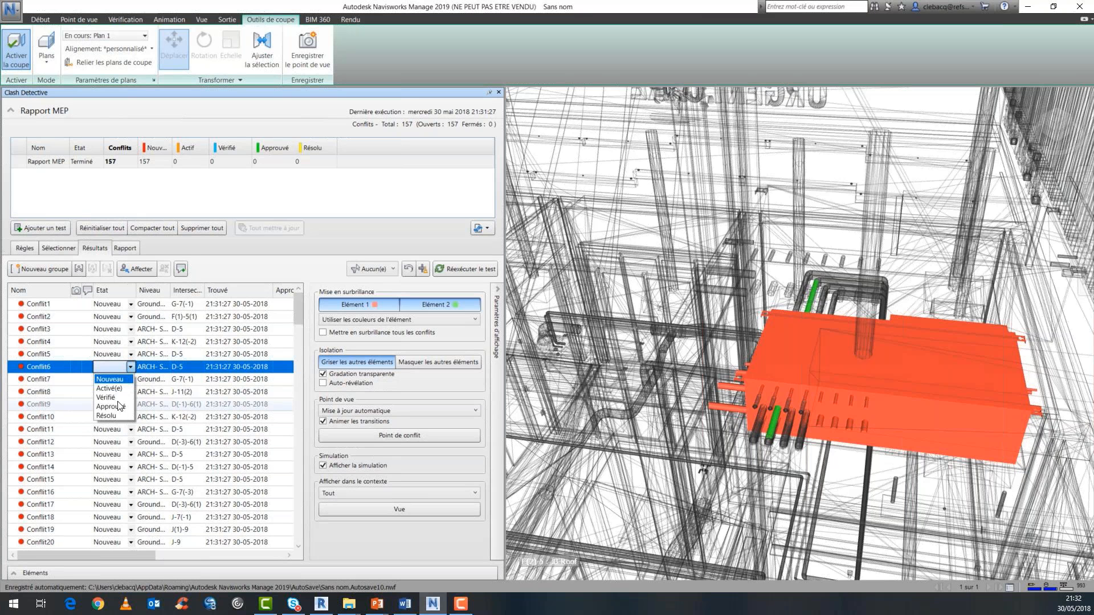
pyautogui.click(107, 415)
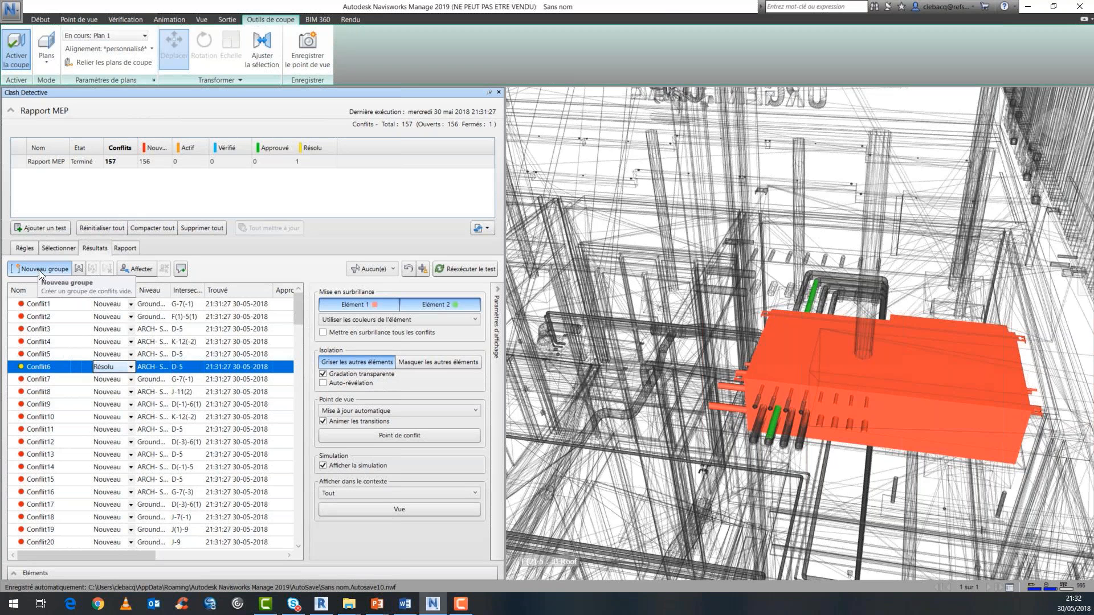
# Create a clash group named "Clashs Résolus" and move Conflit6 into it.
pyautogui.click(39, 270)
pyautogui.write('Clashs Rés...')
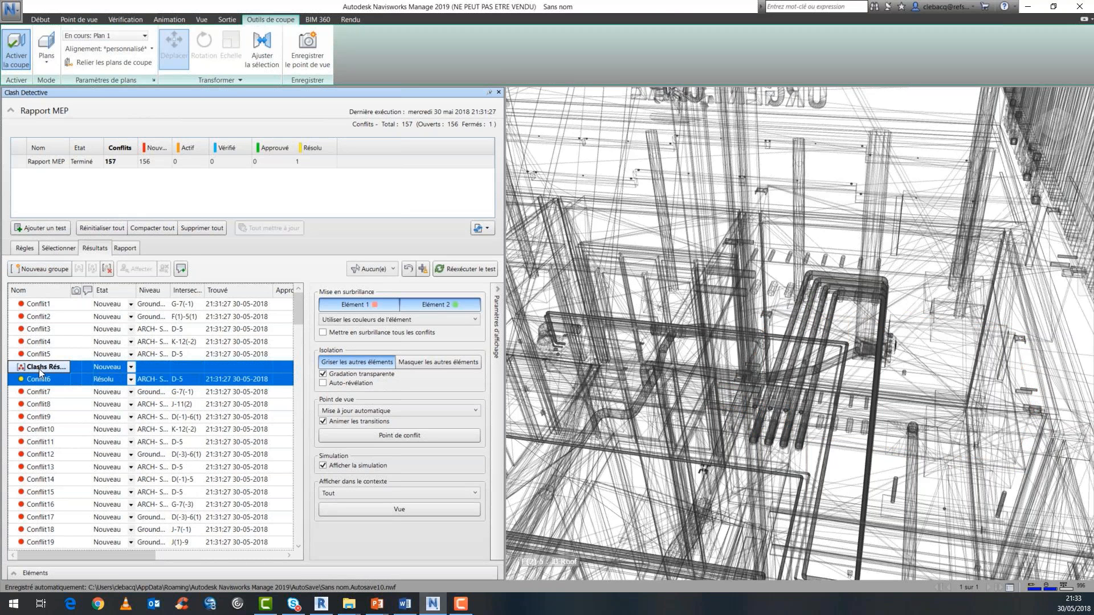
pyautogui.click(30, 375)
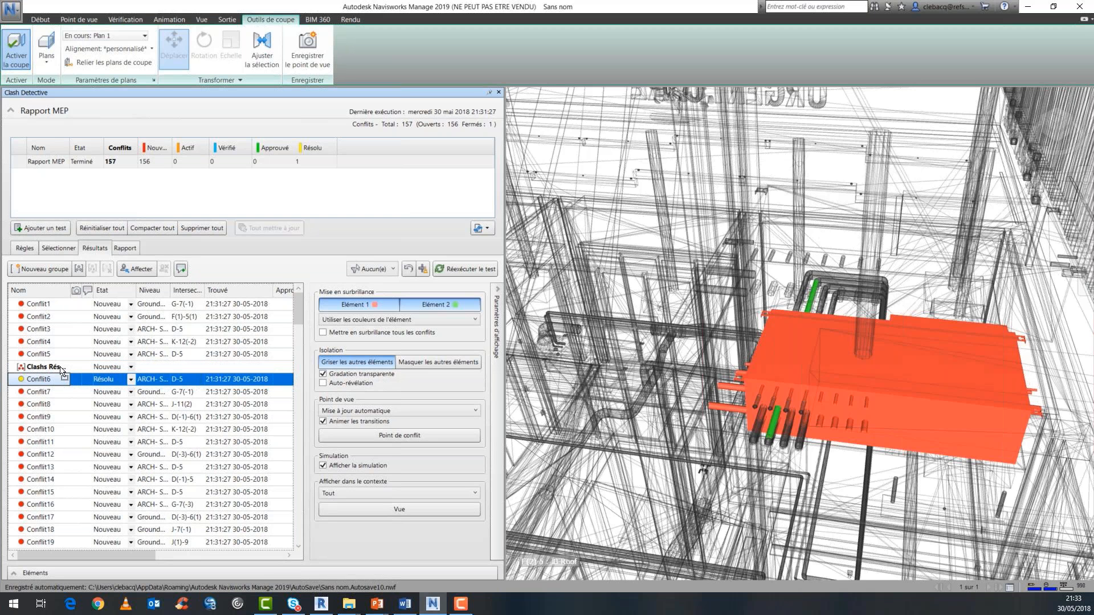
pyautogui.moveTo(62, 371); pyautogui.dragTo(56, 367)
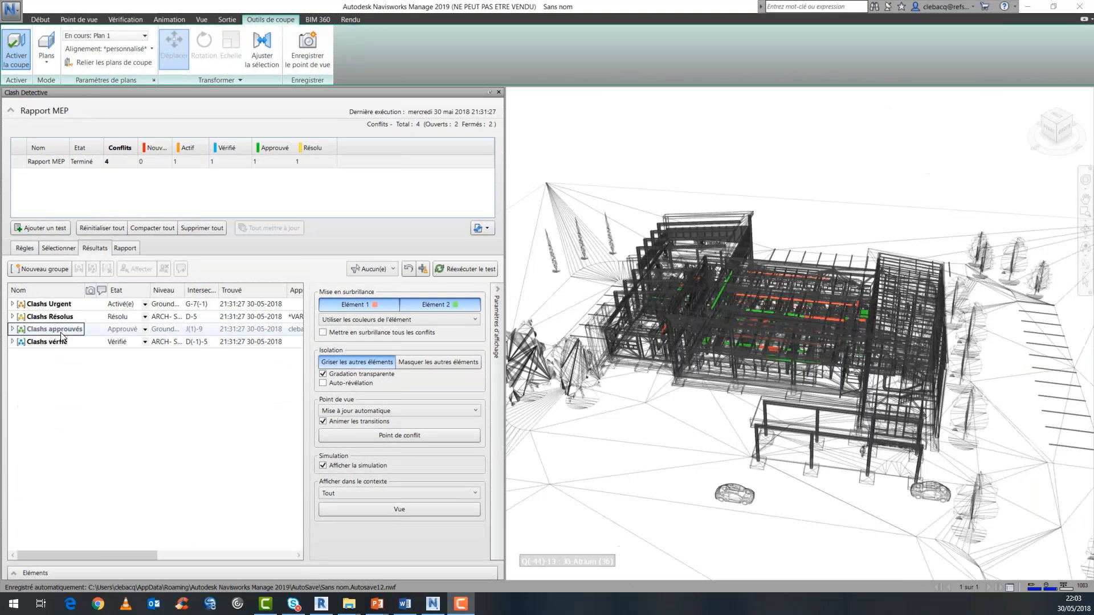
# Expand the Clashs approuvés group to review the clashes it contains, and collapse it again.
pyautogui.click(15, 332)
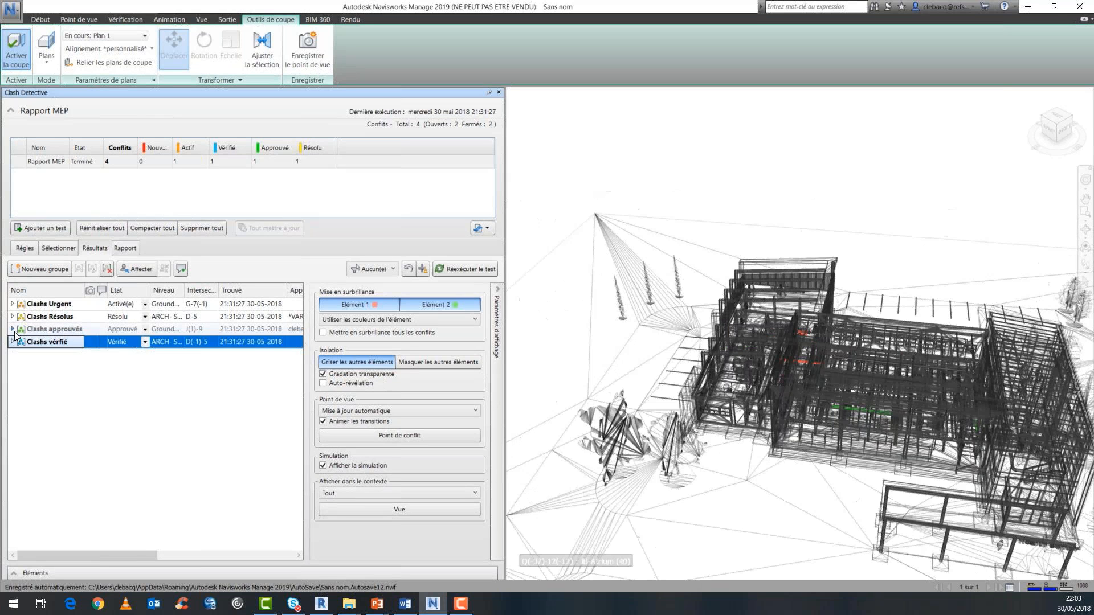
pyautogui.click(12, 330)
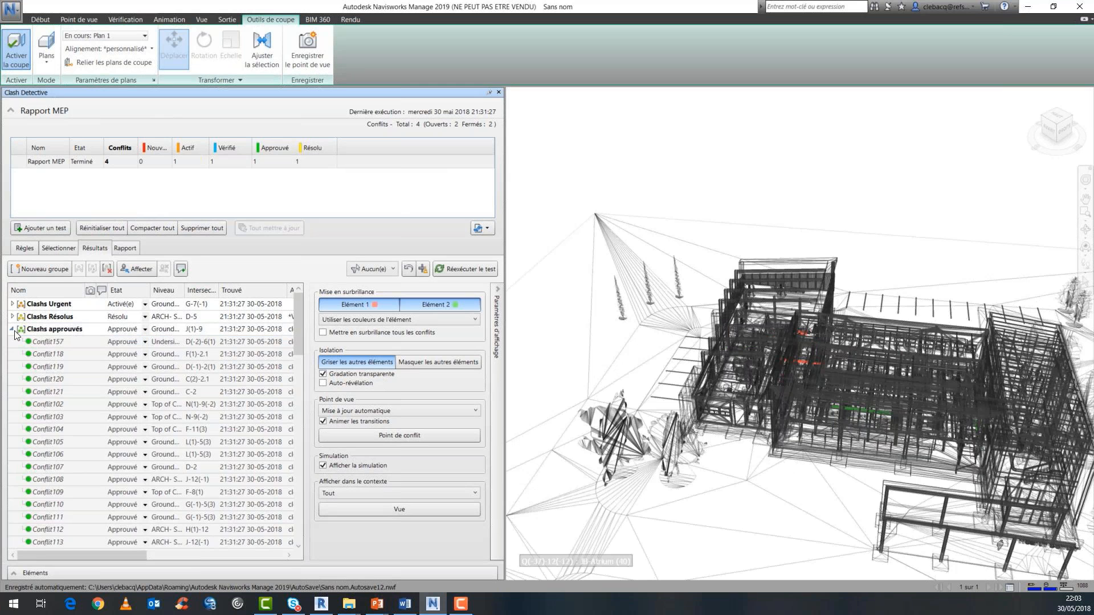
pyautogui.click(12, 330)
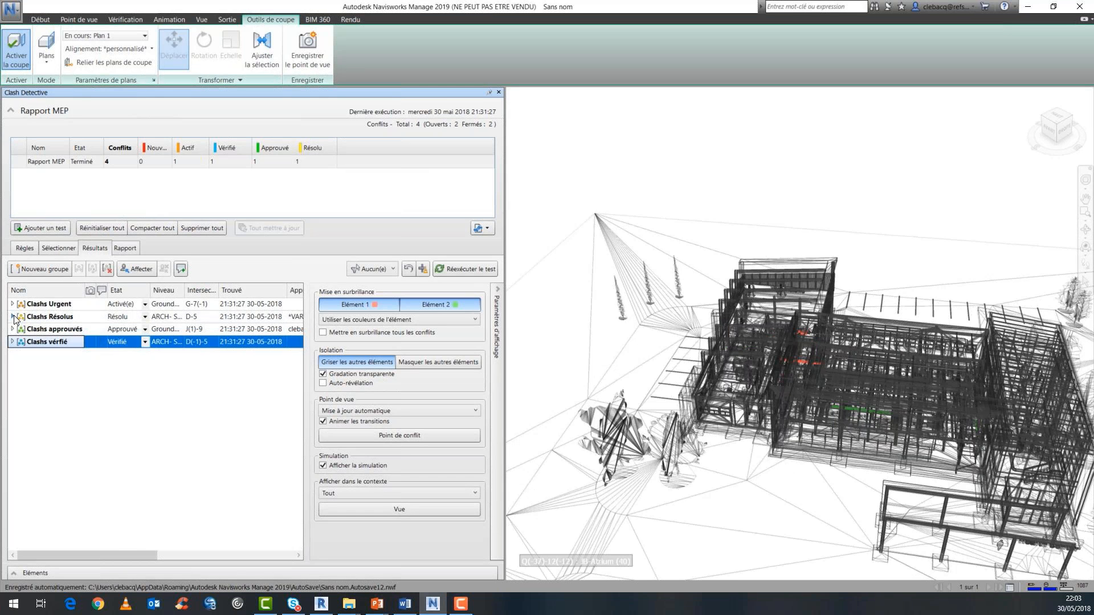
# Include all content (Tout) for clash groups in the Rapport MEP test report and try to produce it in XML format.
pyautogui.click(126, 248)
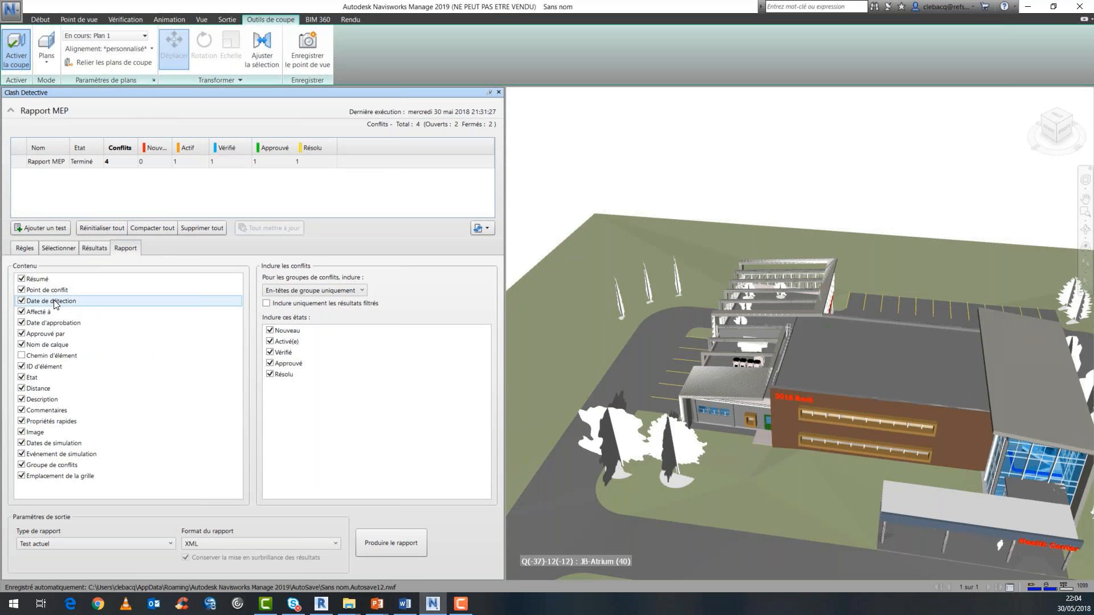
pyautogui.click(69, 249)
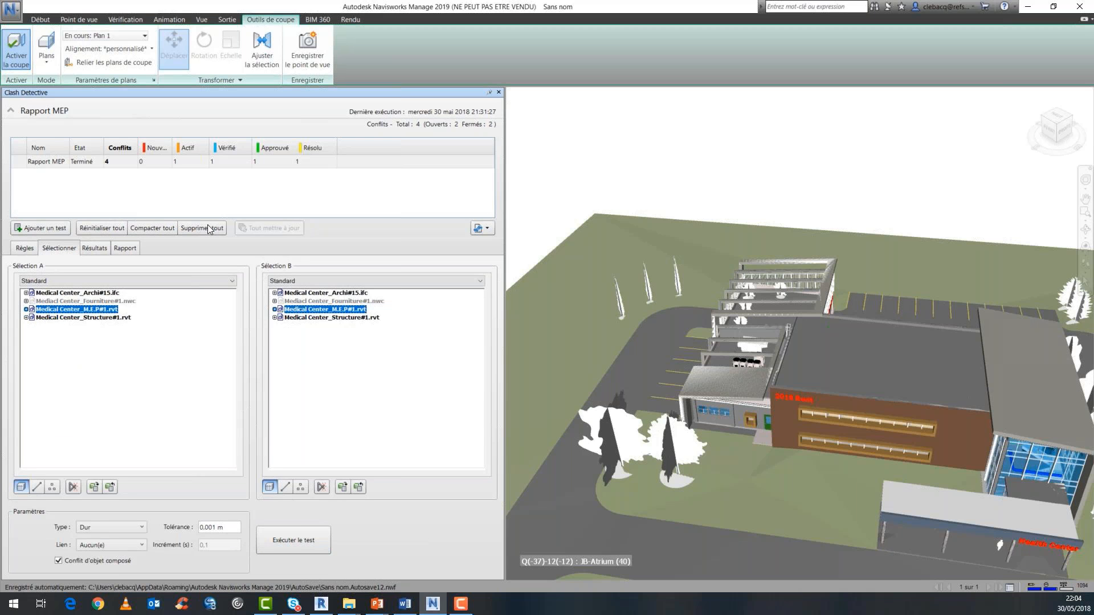
pyautogui.click(133, 249)
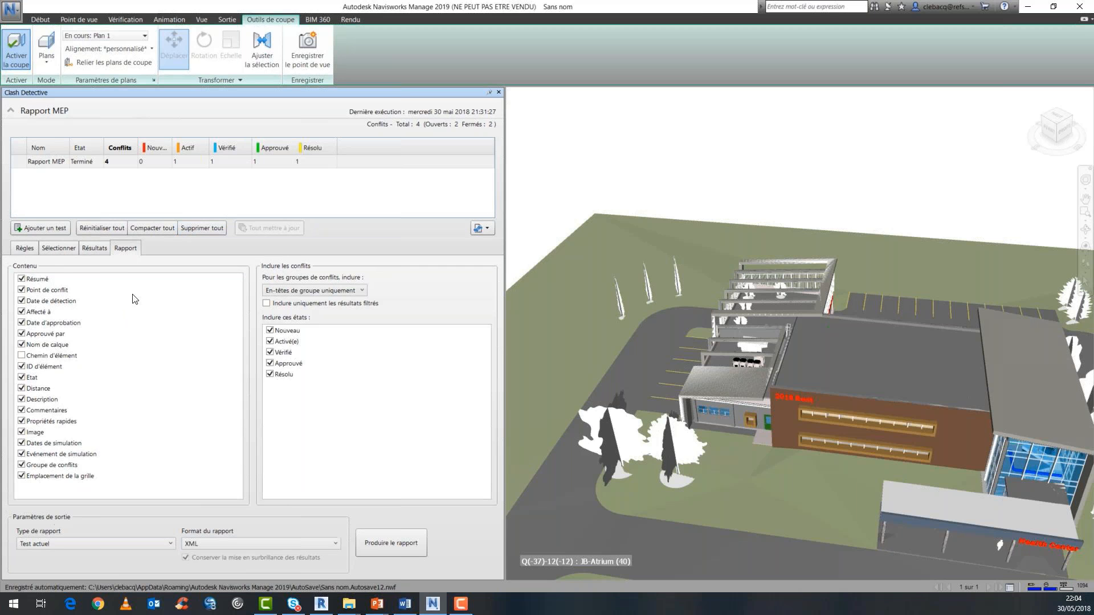
pyautogui.click(307, 548)
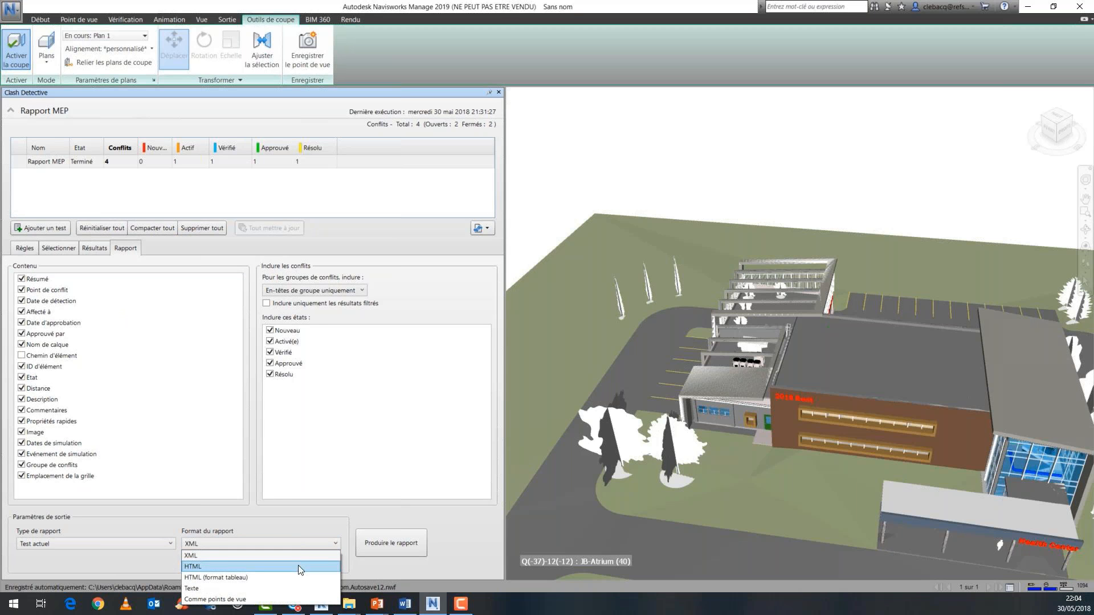
pyautogui.click(299, 566)
pyautogui.click(299, 543)
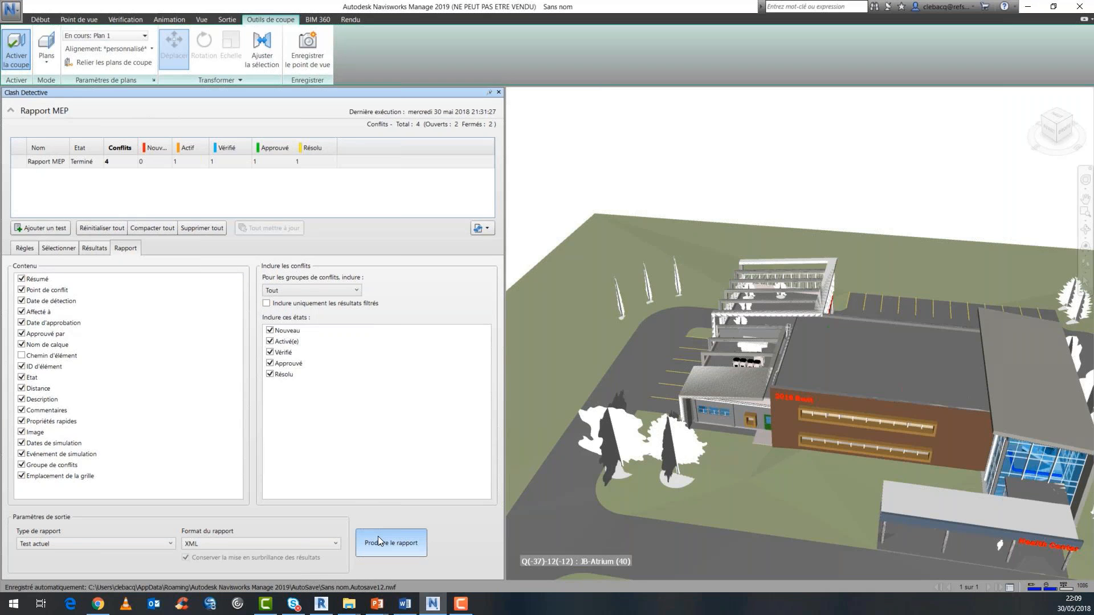
pyautogui.click(378, 538)
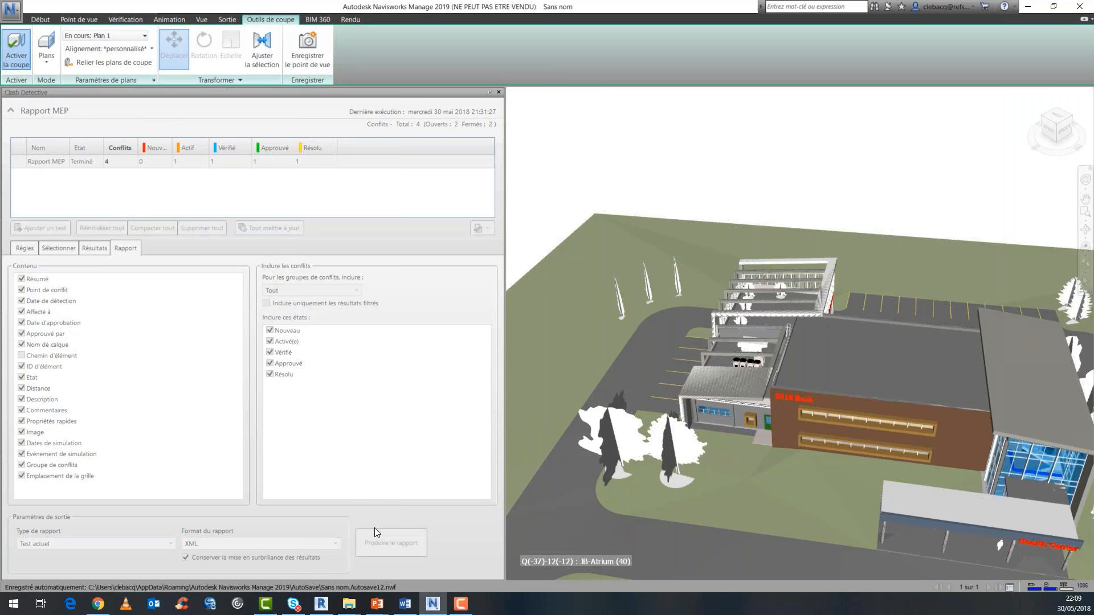
pyautogui.click(450, 289)
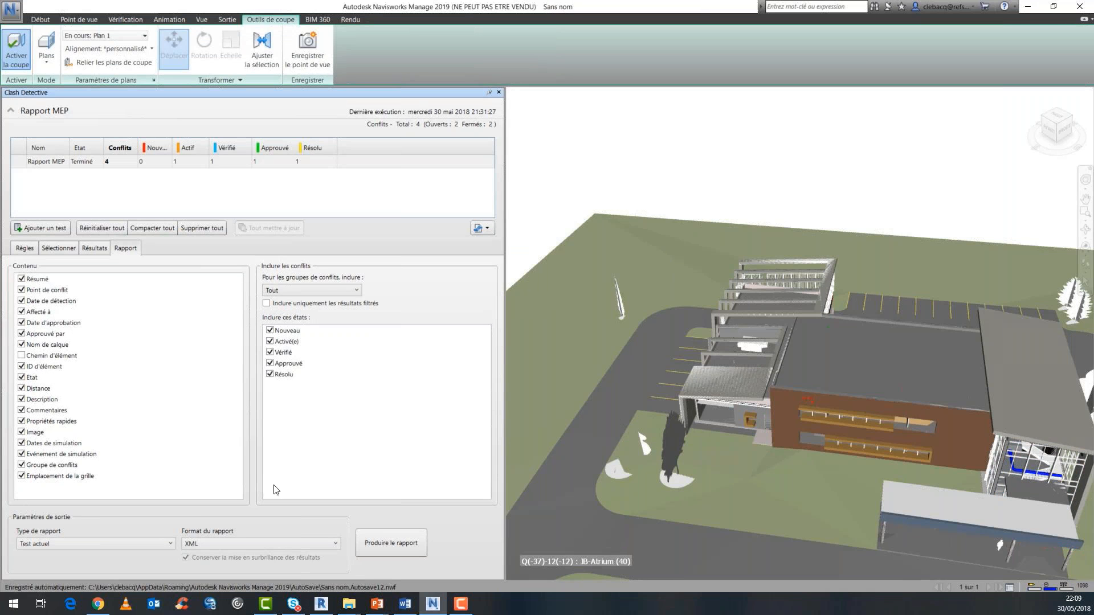
# Produce the current test's report in HTML format, overwriting the existing Rapport MEP file in the Webinaire Navis folder.
pyautogui.click(277, 545)
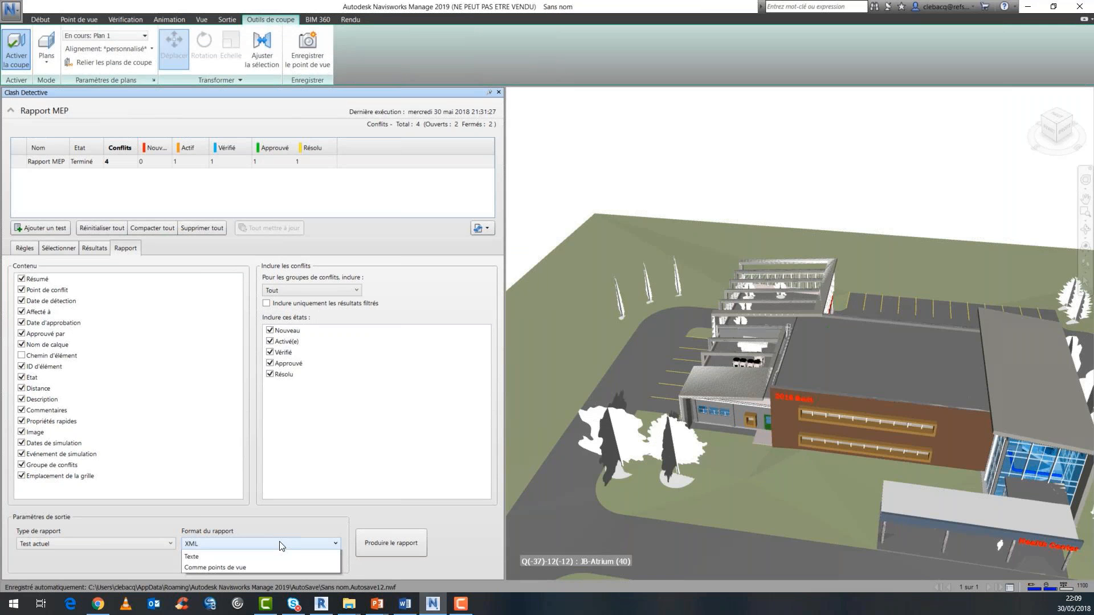
pyautogui.click(290, 567)
pyautogui.click(391, 543)
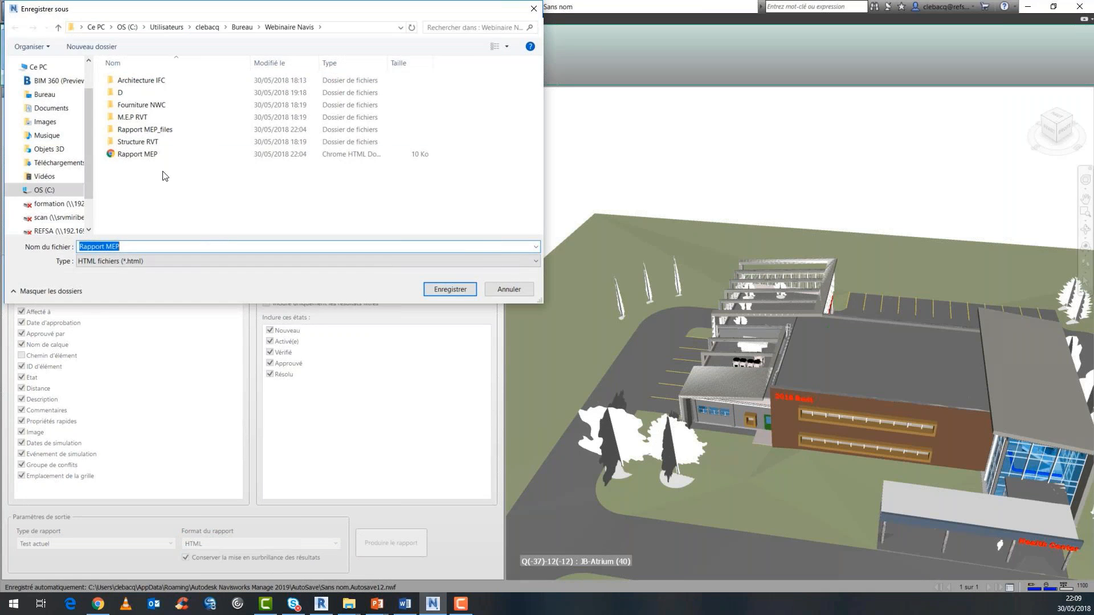
pyautogui.doubleClick(153, 158)
pyautogui.click(571, 302)
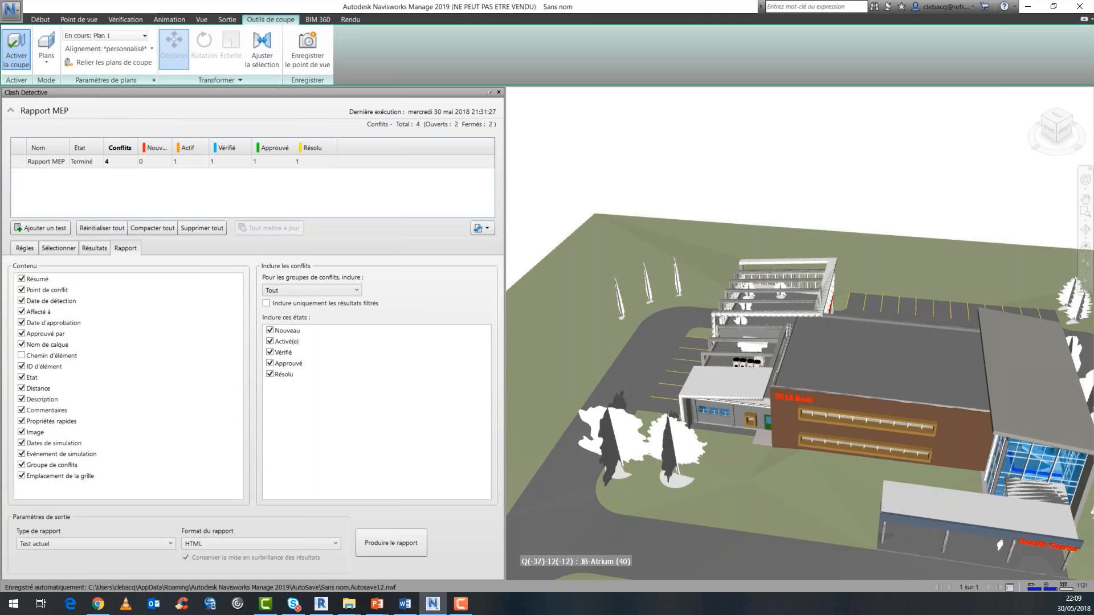
# Open the Rapport MEP file from the Webinaire Navis folder in the browser and examine its Clashs Urgent entries, enlarging Conflit135.
pyautogui.hotkey('alt', 'Tab')
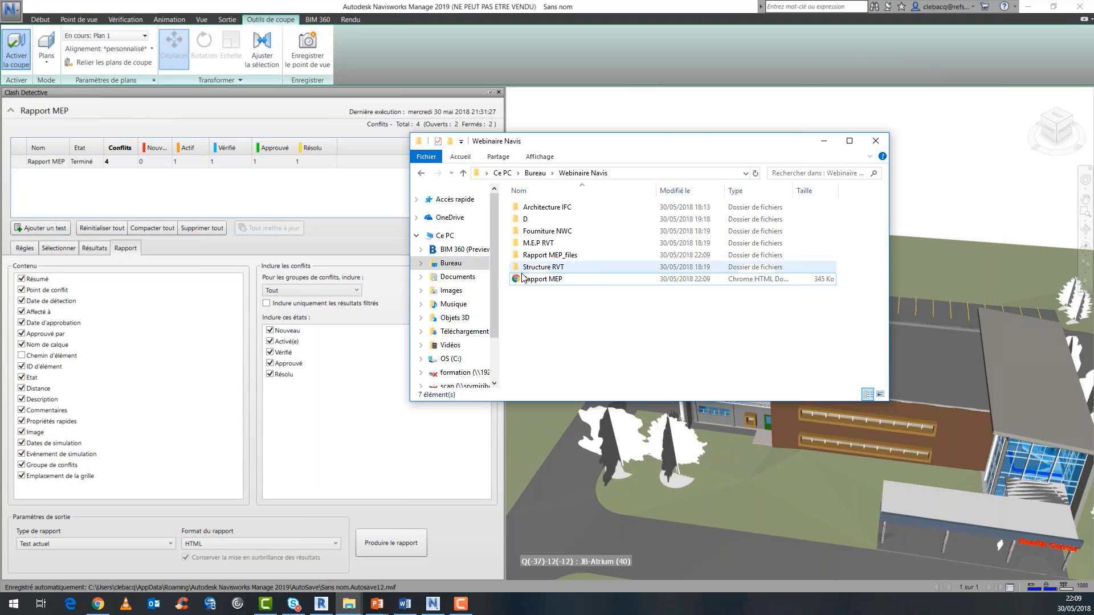
pyautogui.doubleClick(541, 279)
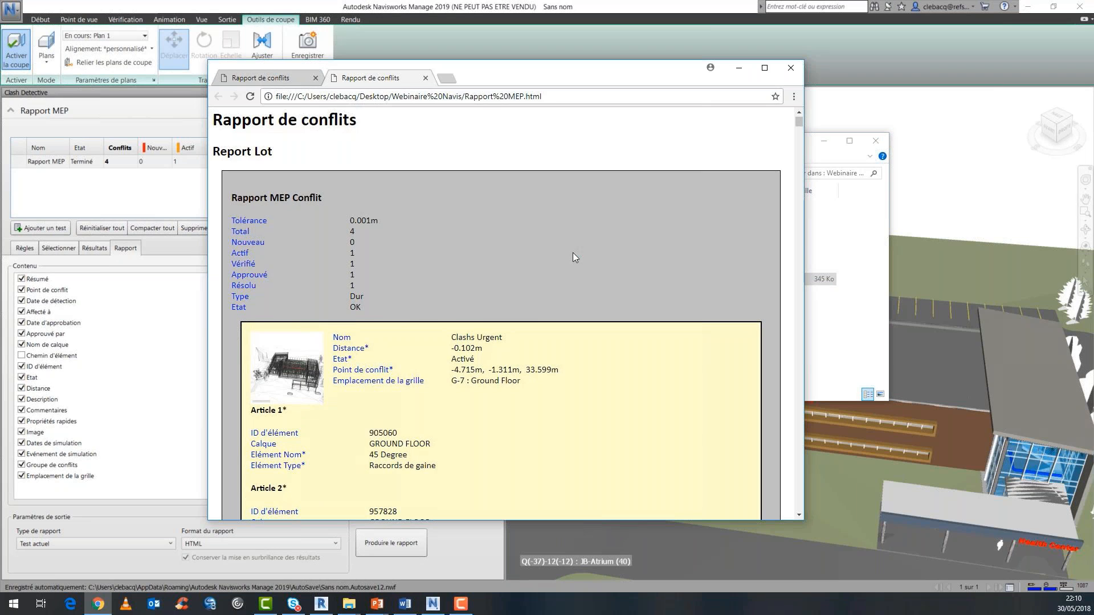
pyautogui.scroll(-2, 573, 253)
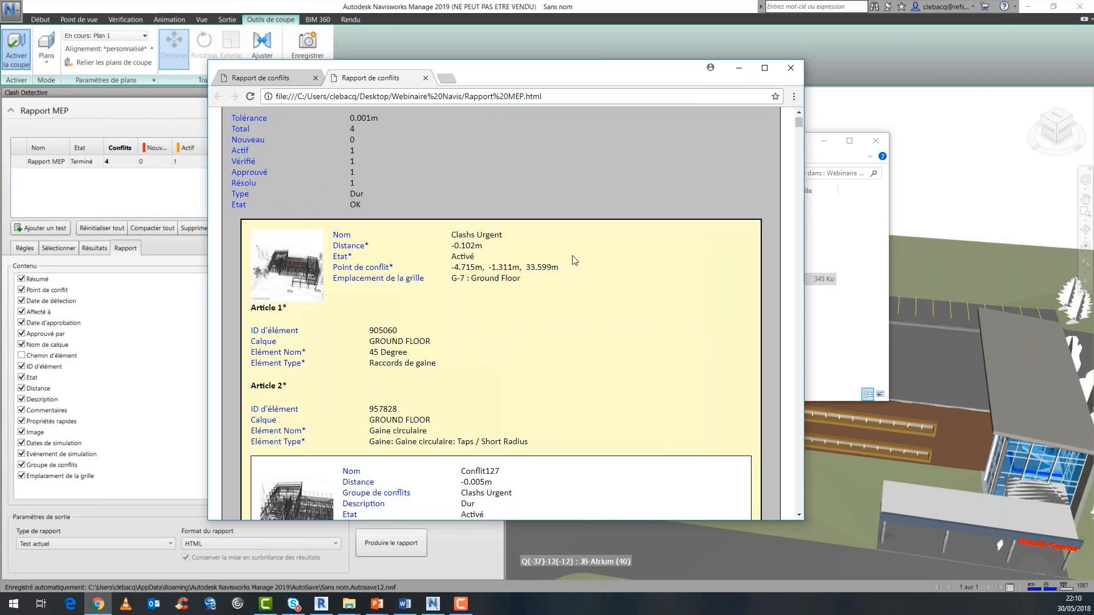
pyautogui.scroll(-8, 573, 268)
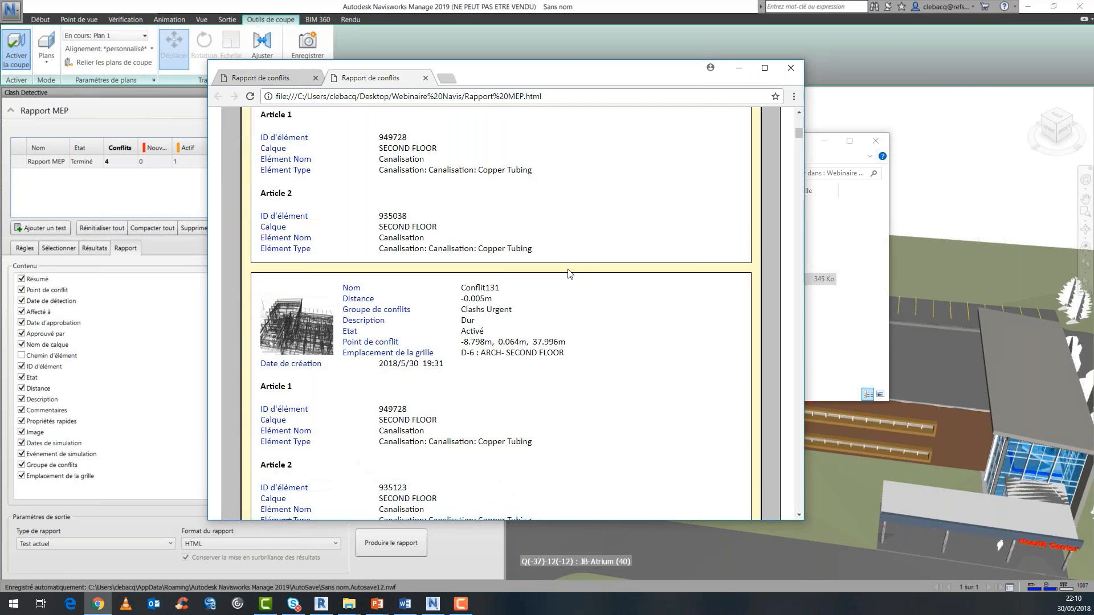
pyautogui.scroll(-8, 572, 274)
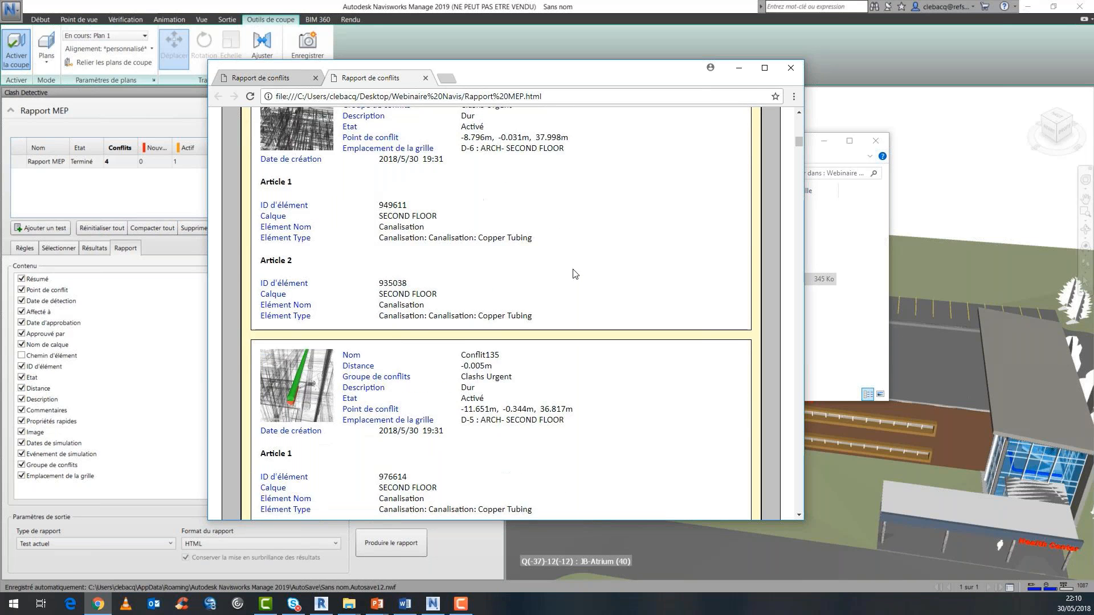
pyautogui.scroll(-4, 574, 274)
pyautogui.keyDown('ctrl'); pyautogui.scroll(2, 538, 231); pyautogui.keyUp('ctrl')
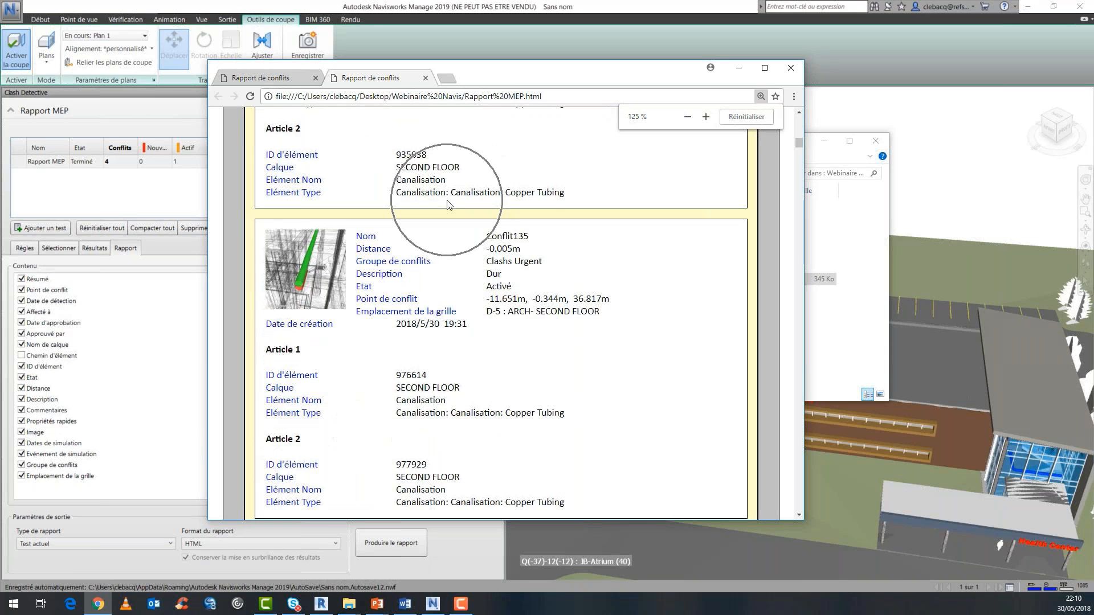
pyautogui.keyDown('ctrl'); pyautogui.scroll(1, 447, 204); pyautogui.keyUp('ctrl')
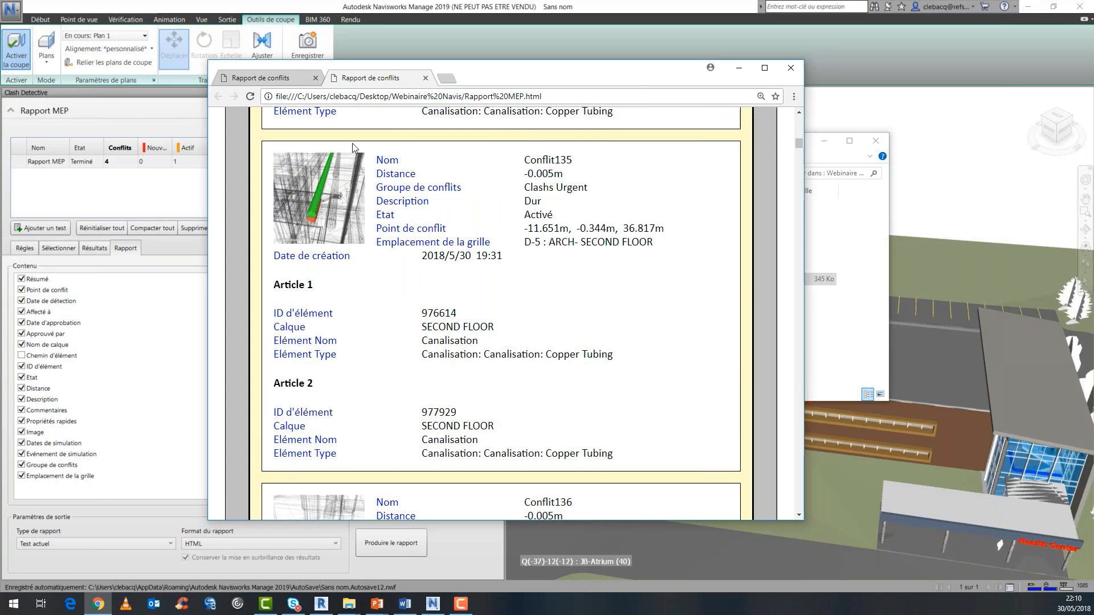
# Close both clash report pages in the browser and the Webinaire Navis folder window.
pyautogui.click(315, 79)
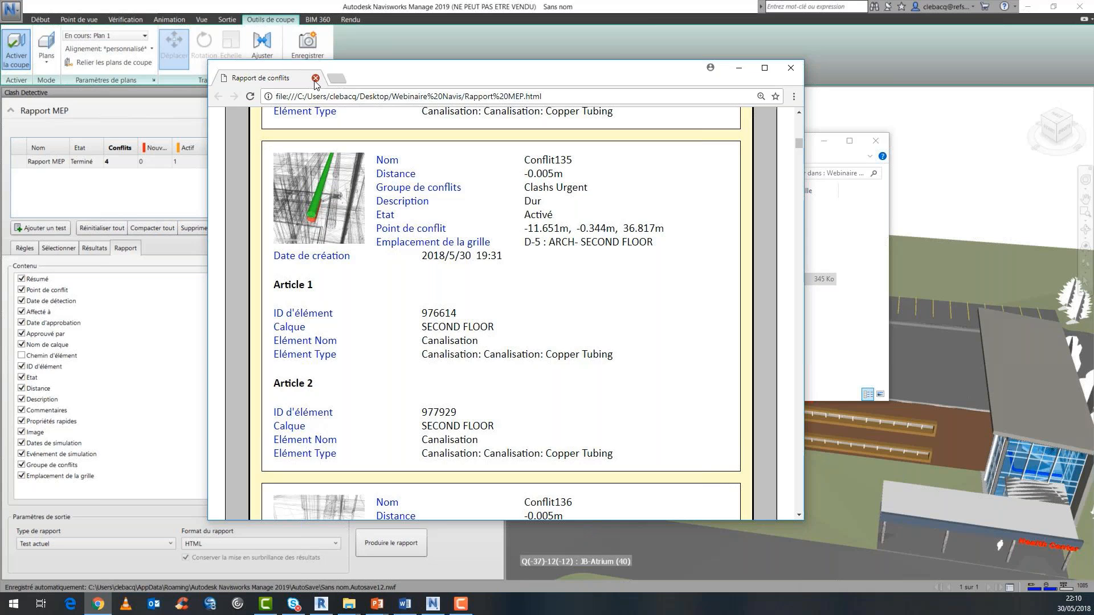
pyautogui.click(316, 79)
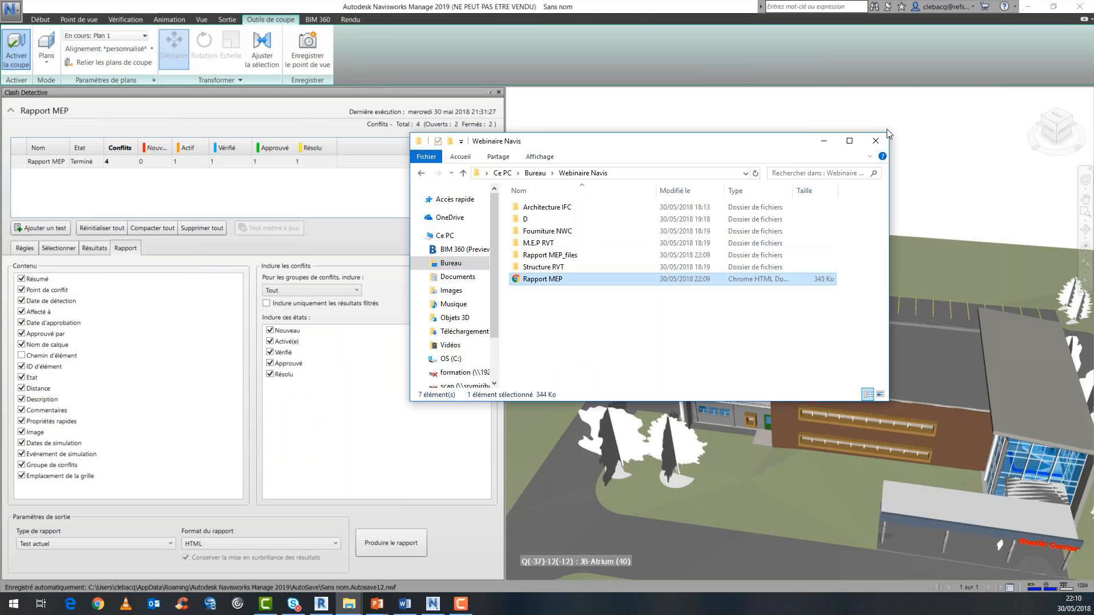
pyautogui.click(876, 140)
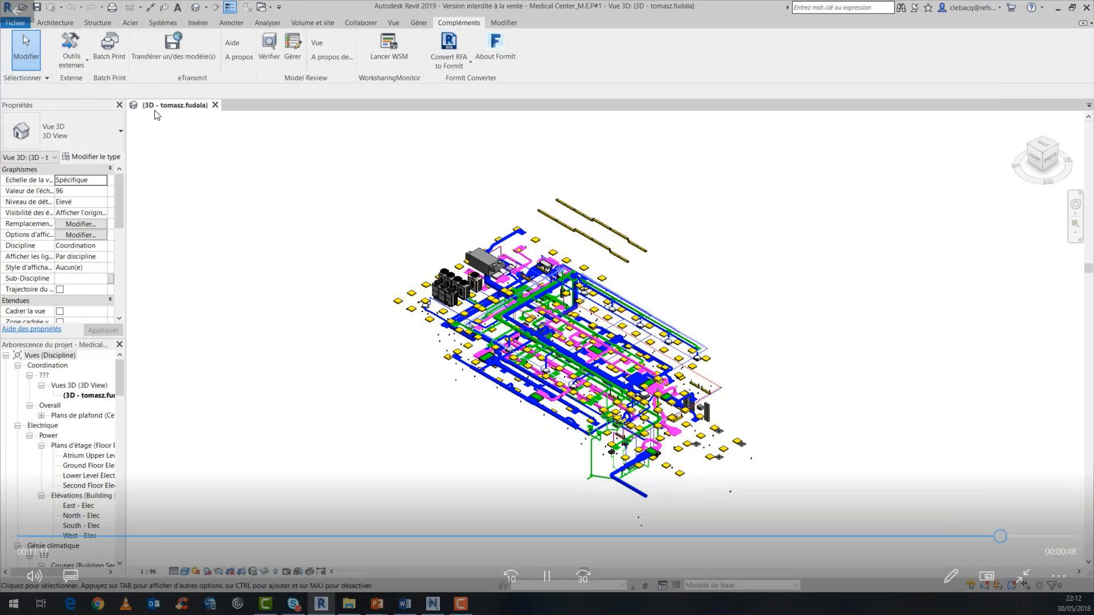
# Return from Revit to Navisworks, show Conflit135 of the Clashs Urgent group, and send its green pipe to Revit with Basculement.
pyautogui.click(1059, 8)
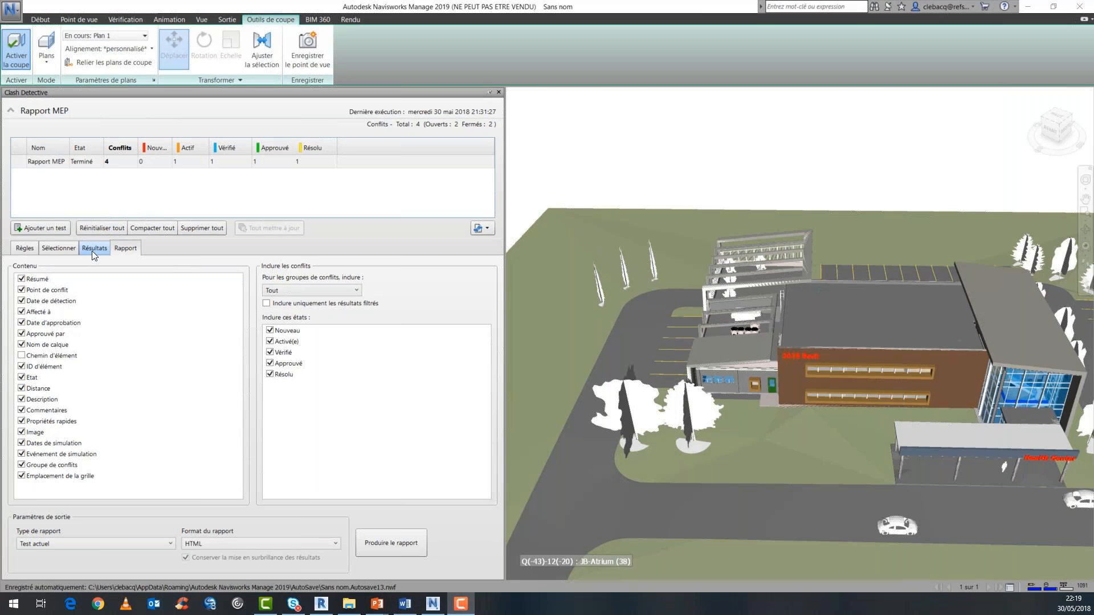
pyautogui.click(93, 249)
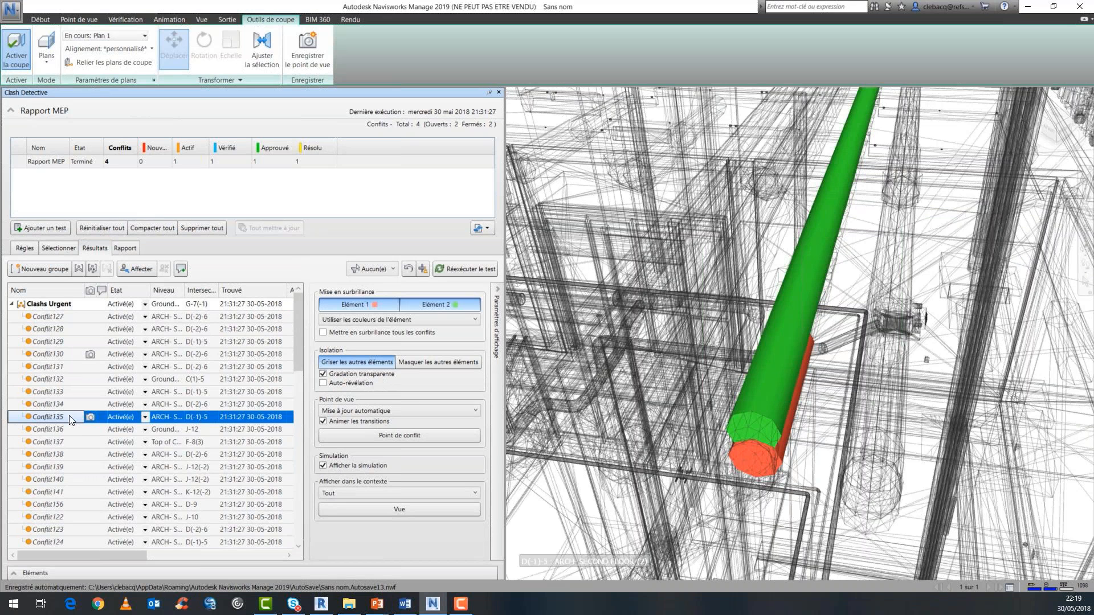
pyautogui.rightClick(785, 368)
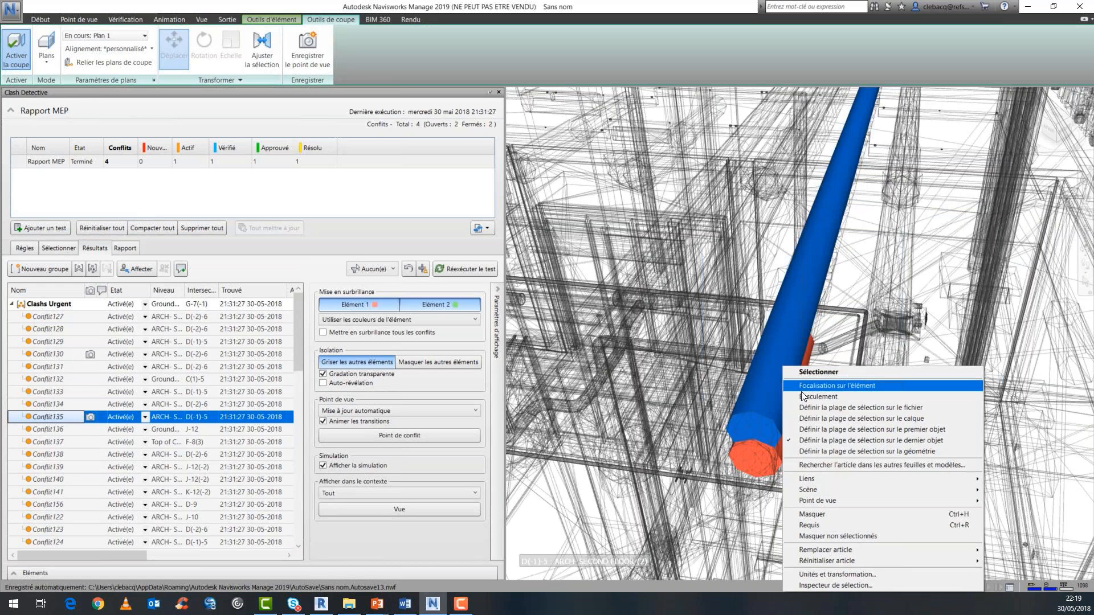
pyautogui.click(802, 394)
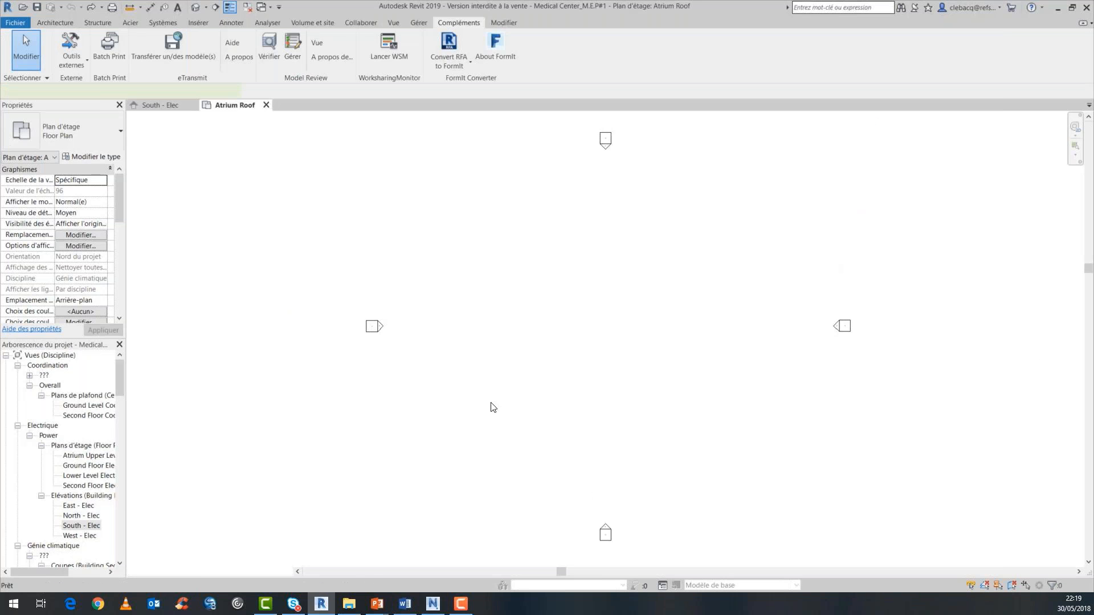